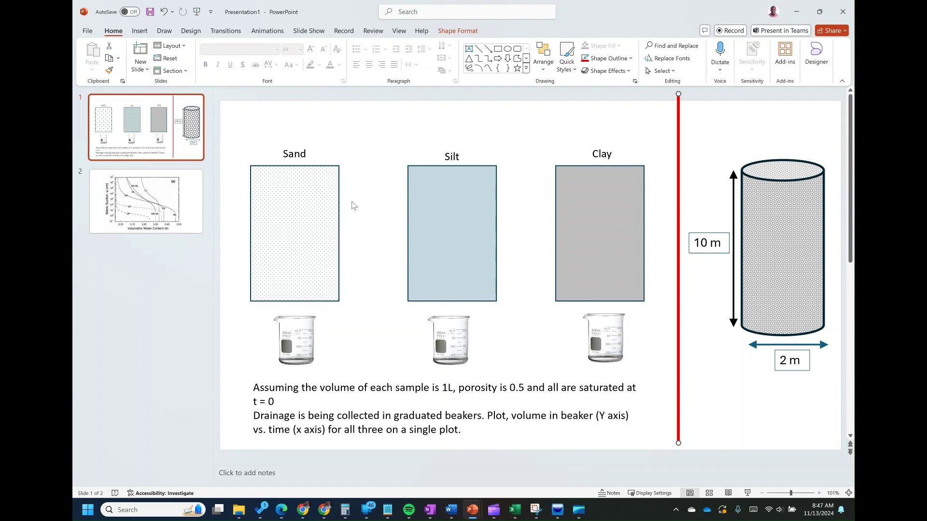
Review the matric suction versus volumetric water content chart on slide 2, and return to the soil column slide
left_click(146, 202)
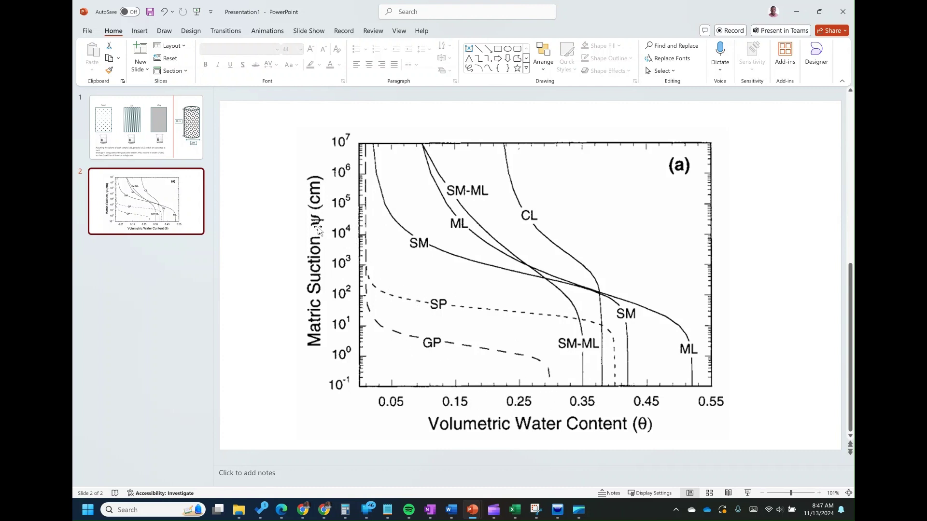
left_click(179, 148)
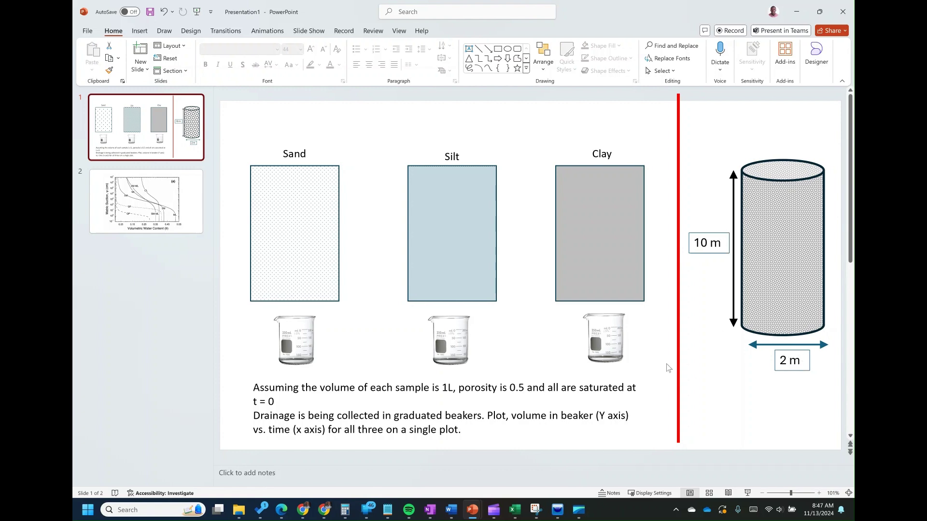
Switch to HYDRUS and create a new project named "Example1-Sand Drain"
left_click(594, 418)
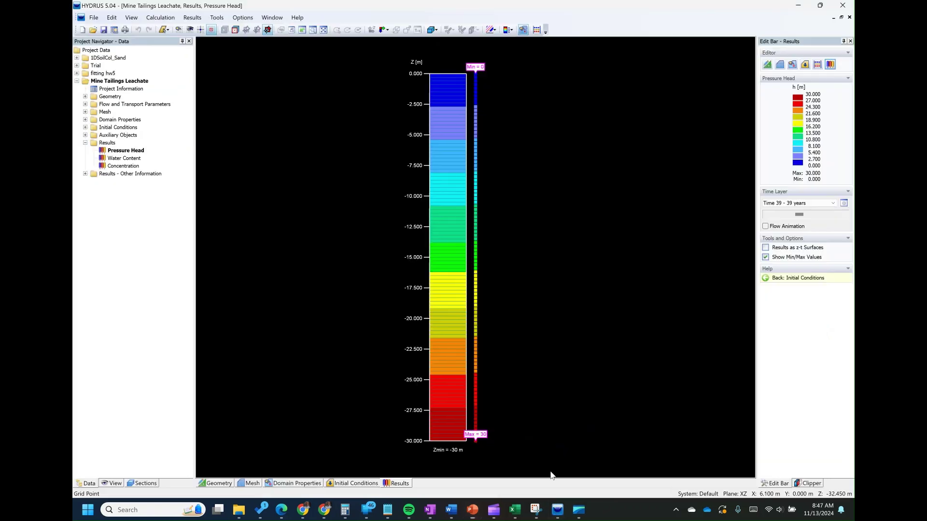
left_click(94, 17)
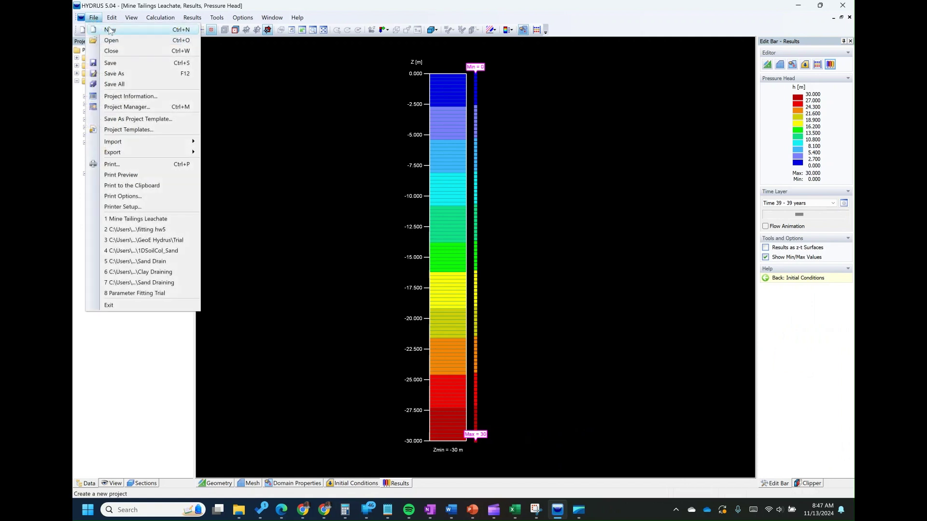
left_click(99, 28)
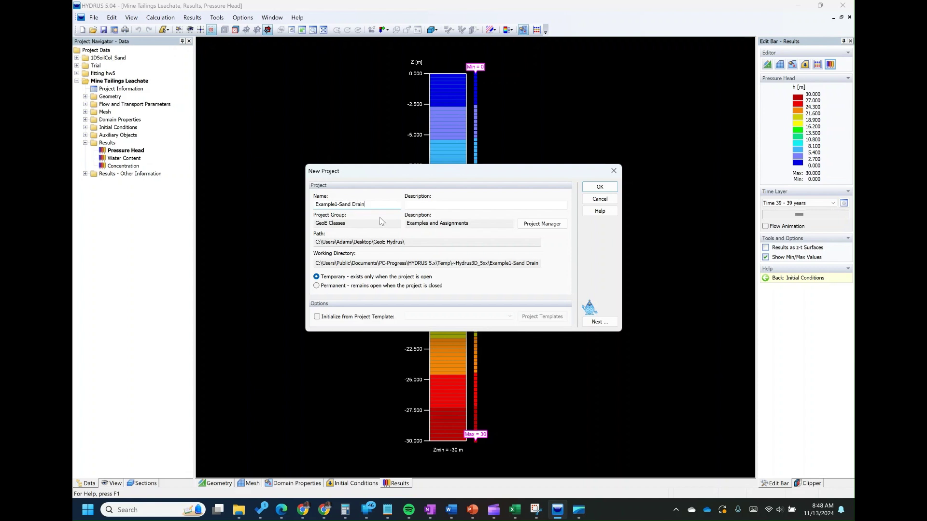
left_click(597, 322)
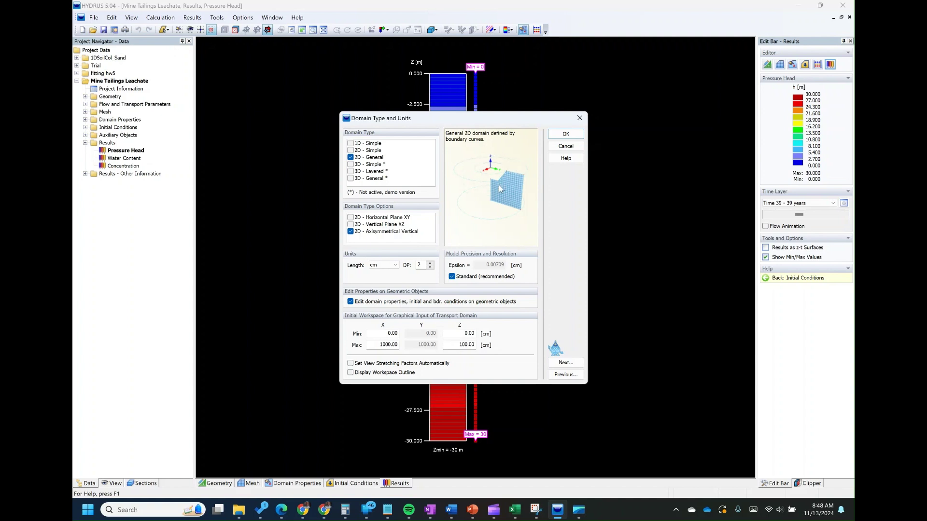
Set the domain's length unit to m and check the soil column's height and diameter on the PowerPoint slide
left_click(395, 266)
left_click(373, 273)
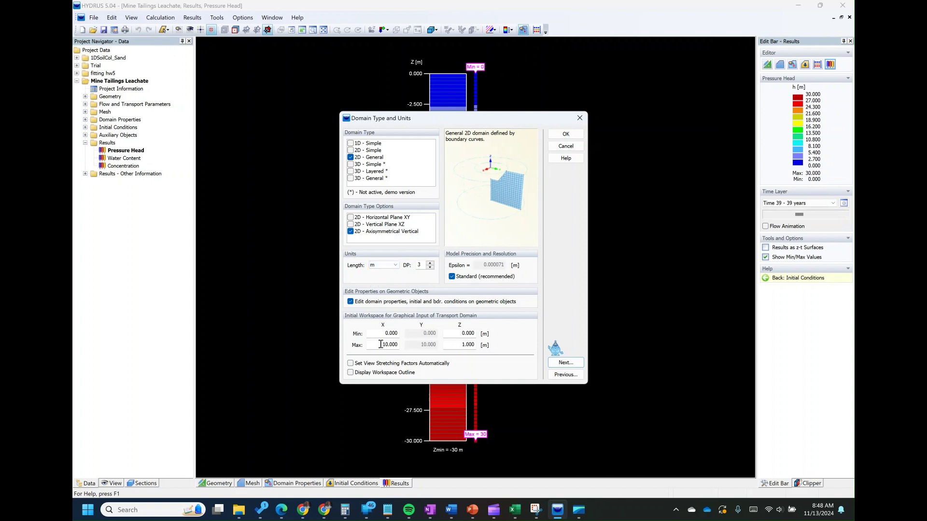
mouse_move(473, 513)
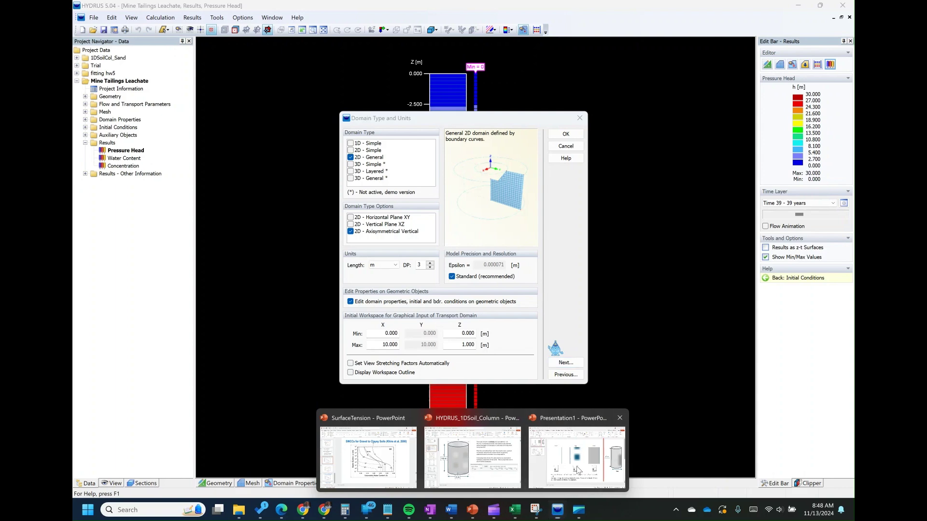
left_click(569, 454)
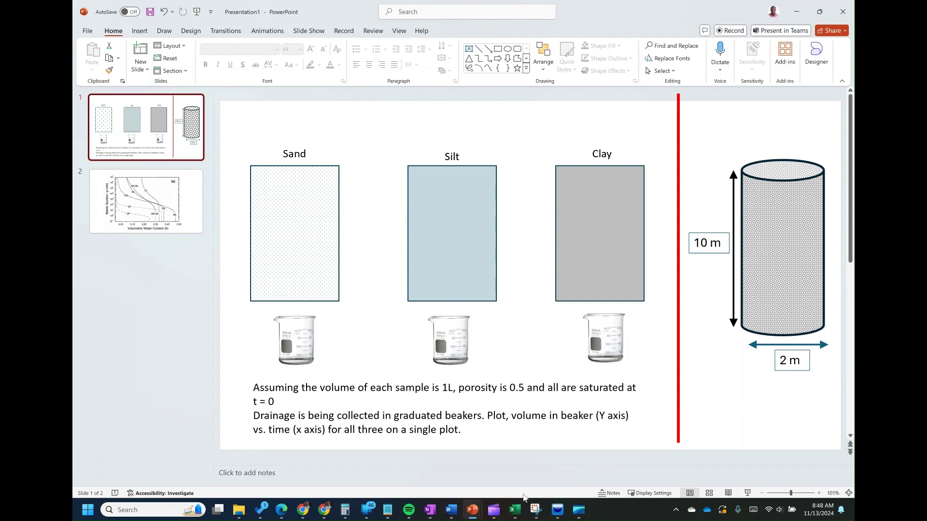
left_click(559, 512)
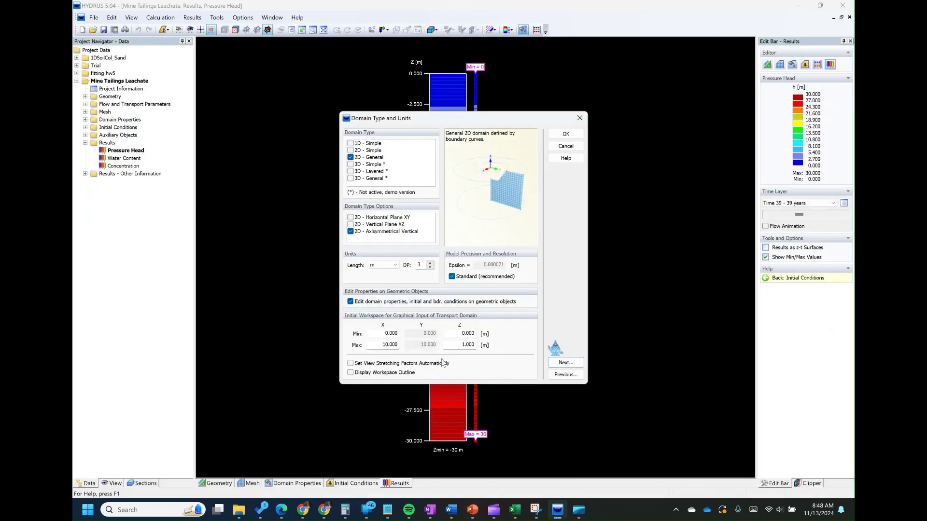
Set the workspace maximum to X 1 m and Z 10 m, with automatic view stretching and the workspace outline enabled
left_click_drag(379, 344, 478, 348)
type("11")
left_click(351, 364)
left_click(351, 373)
left_click(566, 362)
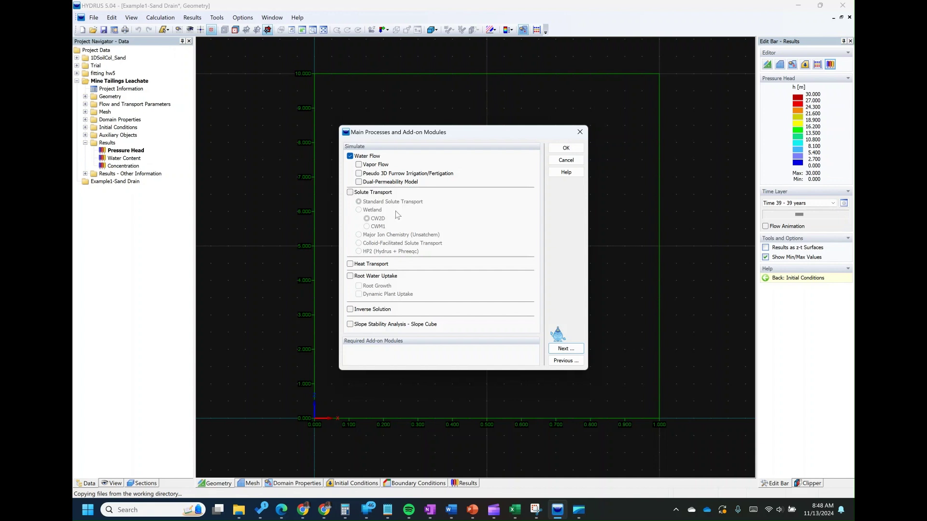
Keep Water Flow as the only simulated process and set the final time to 10 days
left_click(564, 349)
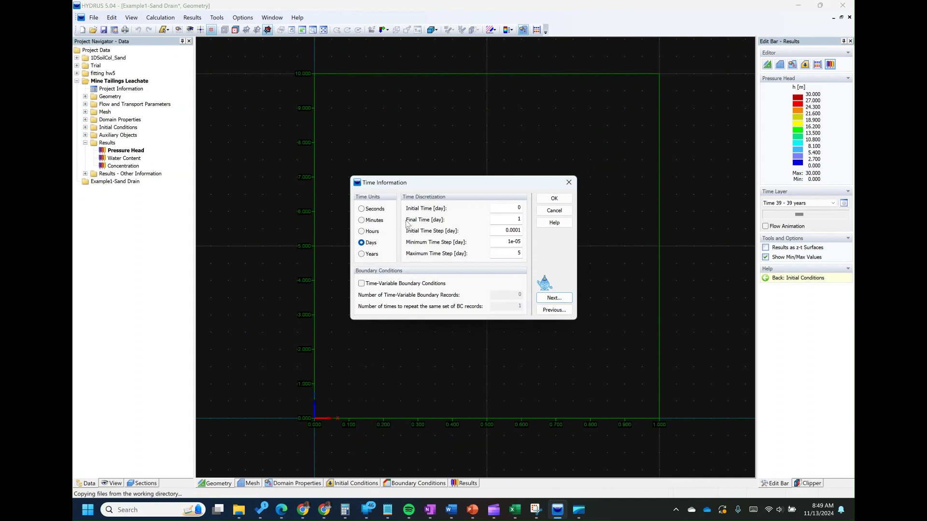
double_click(519, 219)
left_click(553, 297)
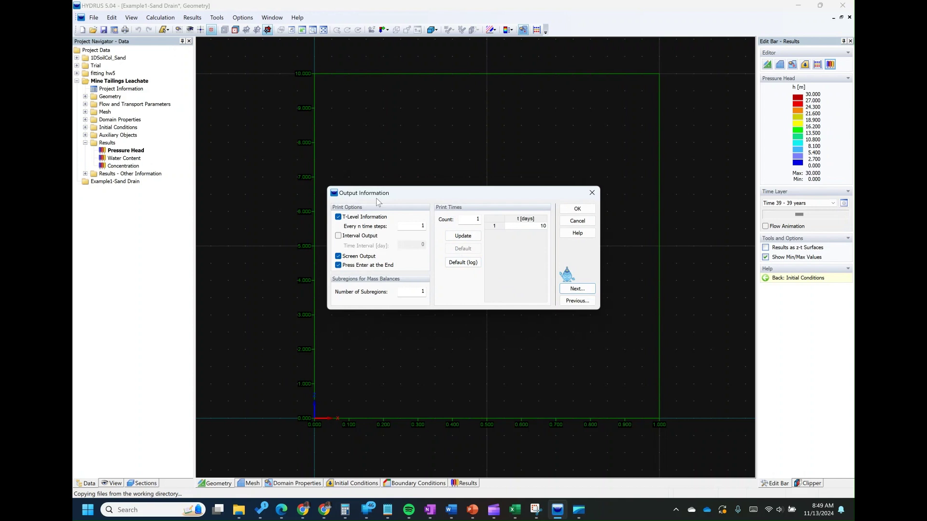
Set the print time count to 10, update the print times, and accept the default iteration criteria
double_click(477, 220)
left_click(474, 236)
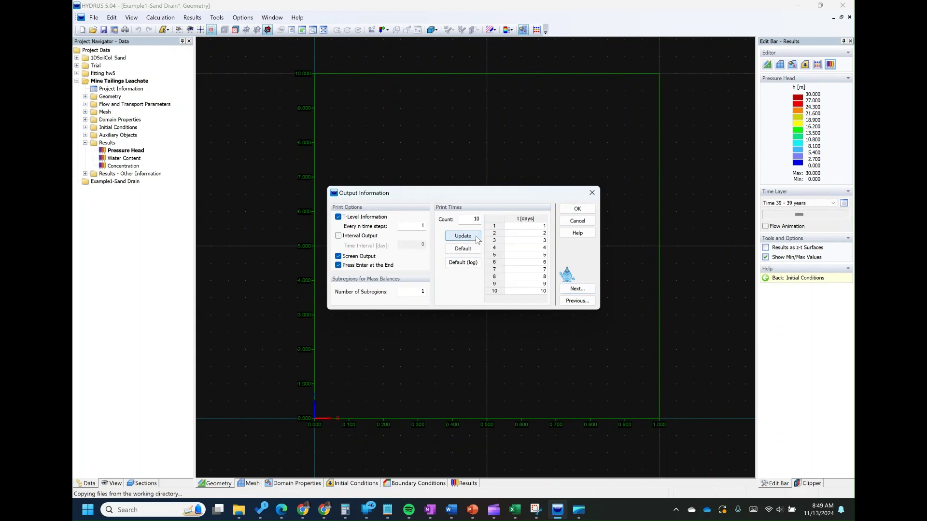
left_click(577, 288)
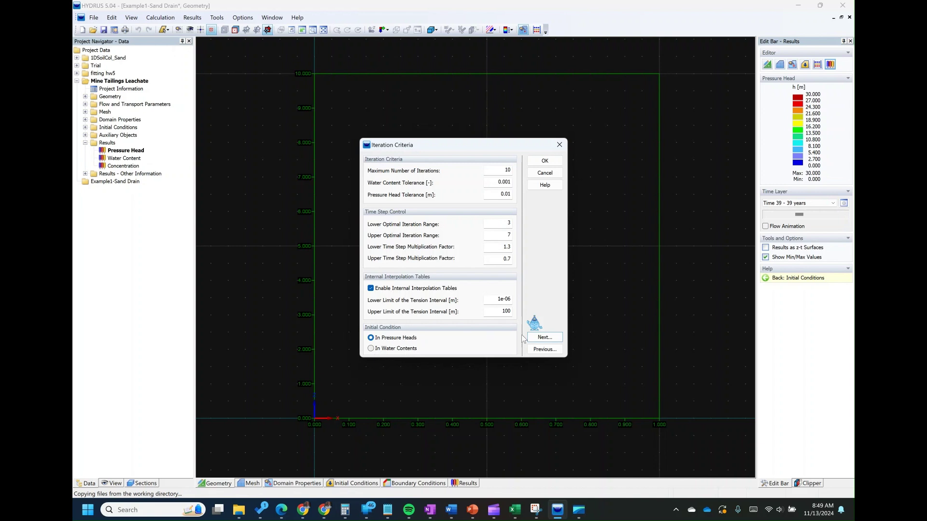
left_click(544, 337)
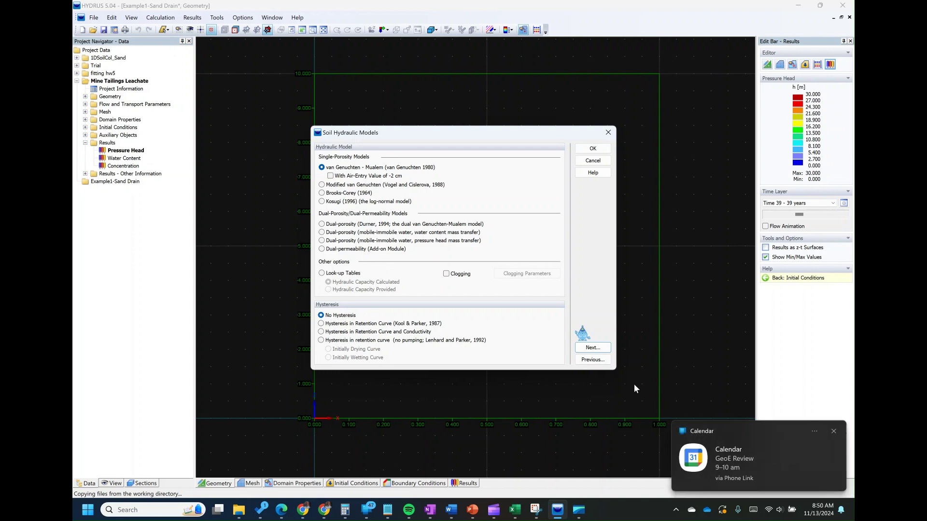
Keep the van Genuchten - Mualem model without hysteresis and assign Sand from the soil catalog to the material
left_click(838, 434)
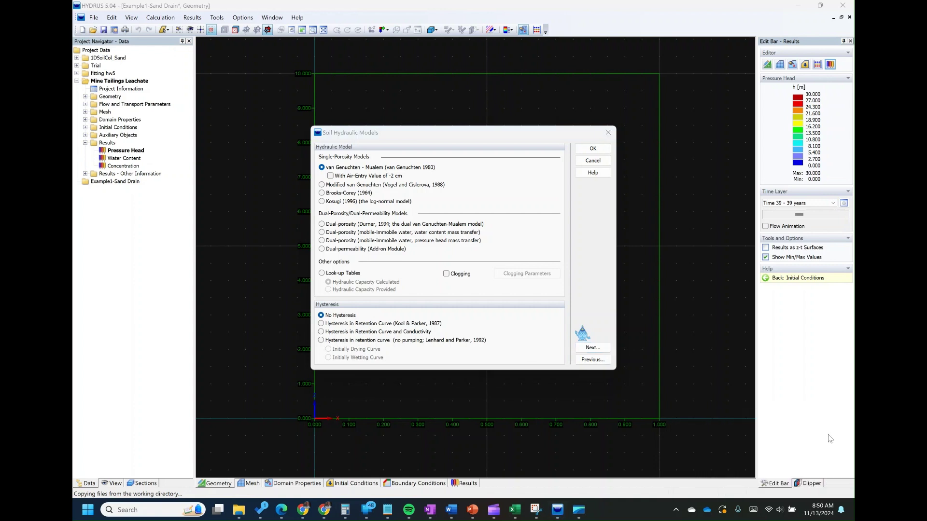
left_click(596, 351)
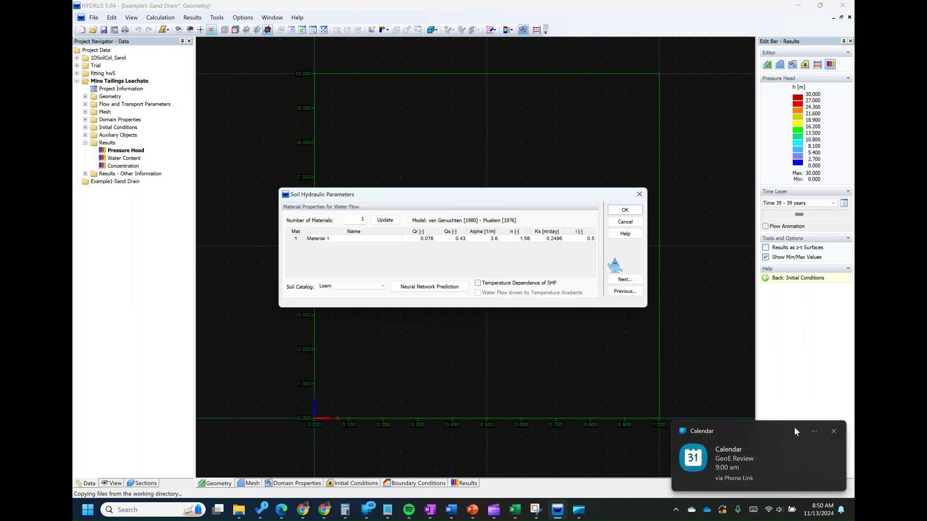
left_click(838, 432)
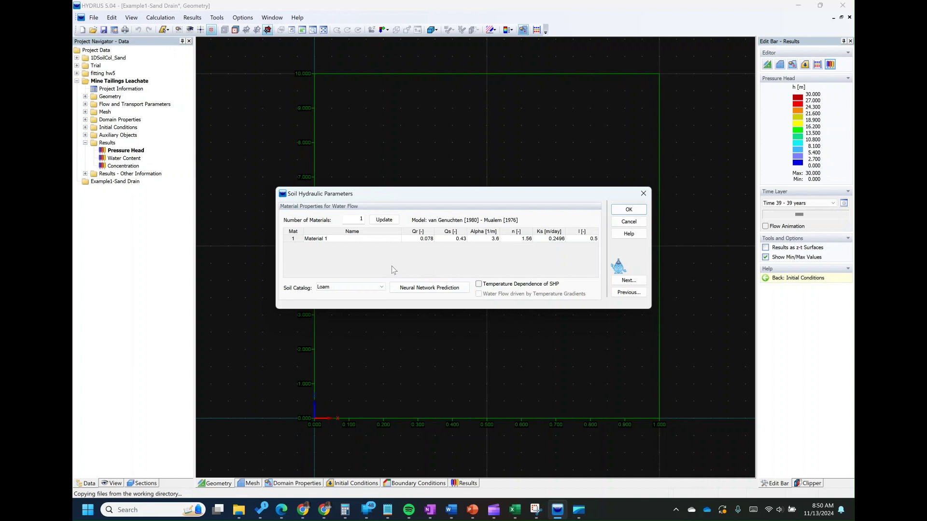
left_click(365, 287)
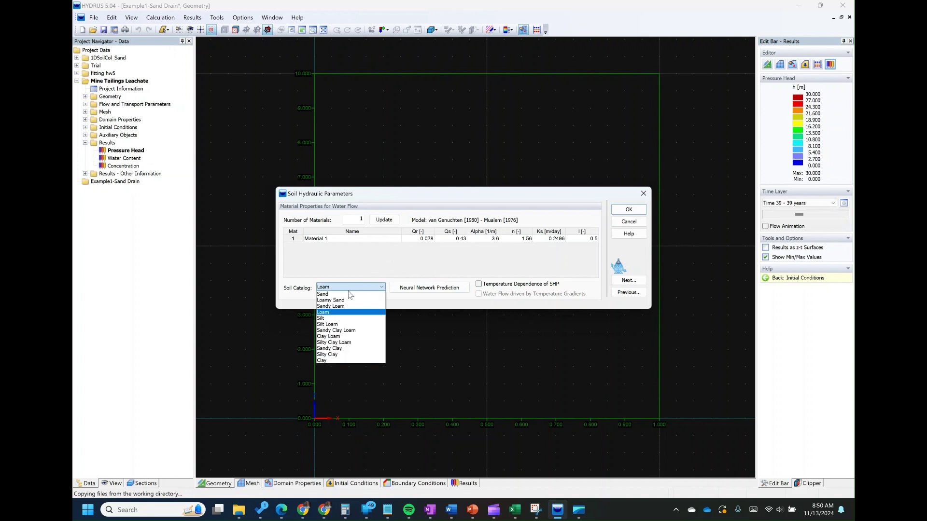
left_click(350, 294)
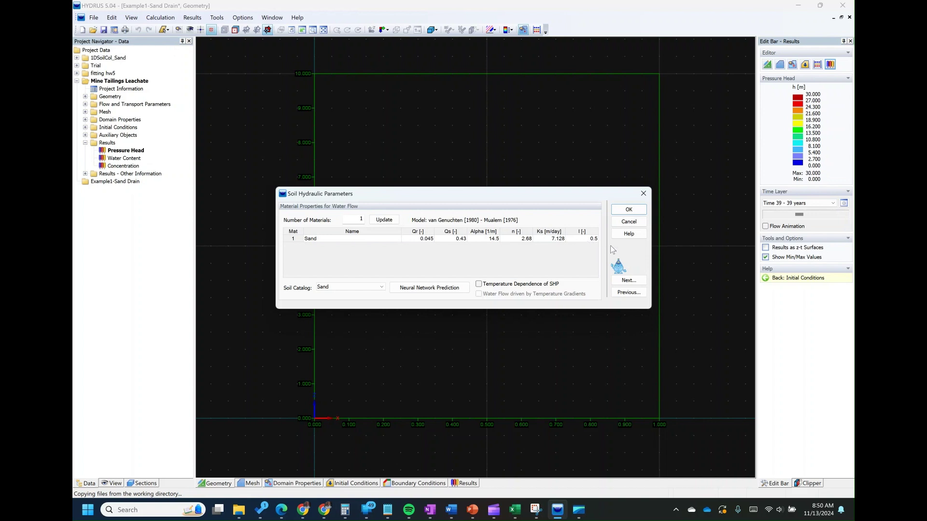
left_click(628, 280)
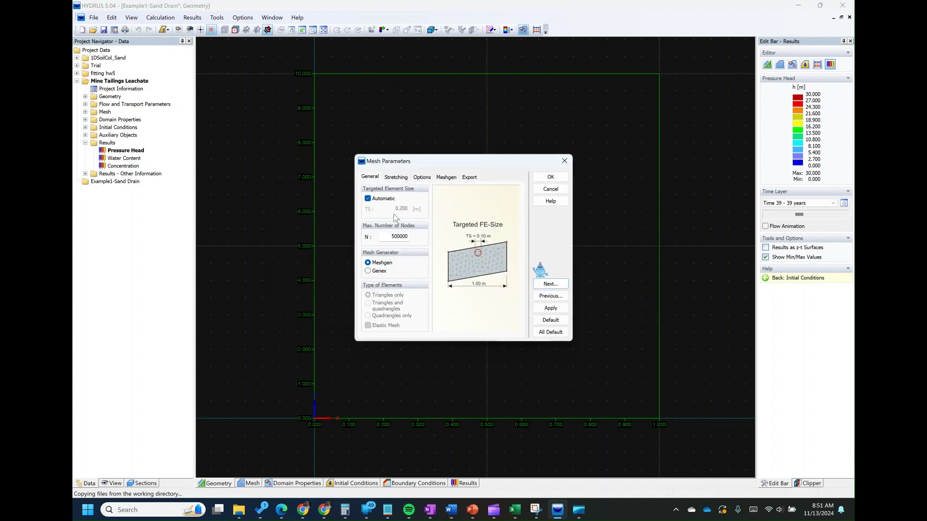
Turn off automatic element sizing and set the targeted mesh element size to 0.1 m
left_click(376, 201)
left_click_drag(391, 209, 419, 212)
type("0.1")
left_click(544, 285)
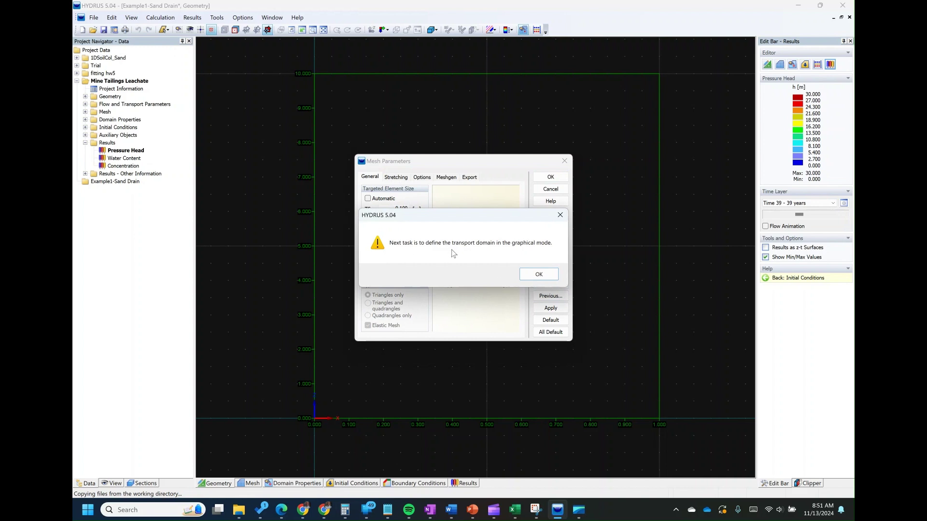
left_click(540, 273)
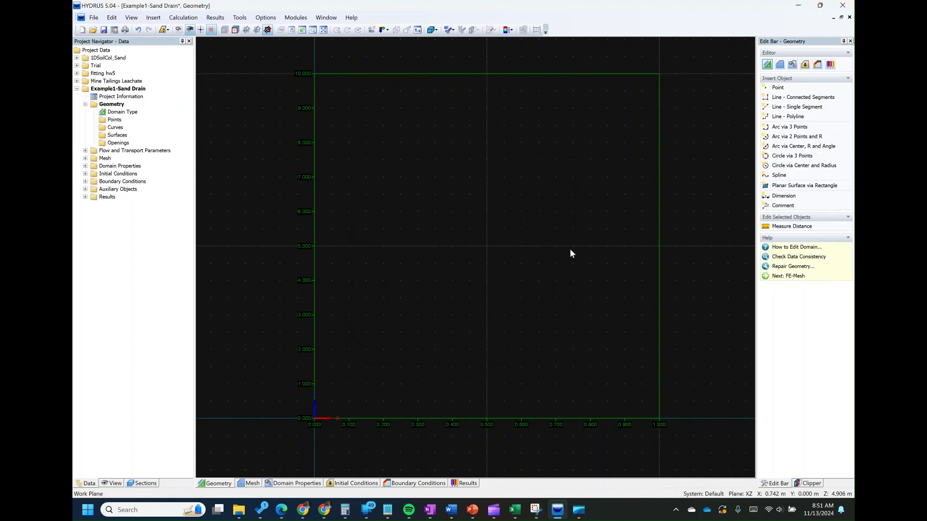
Draw a closed rectangular polyline through (0, 0), (1, 0), (1, 10) and (0, 10) m along the workspace outline
left_click(790, 120)
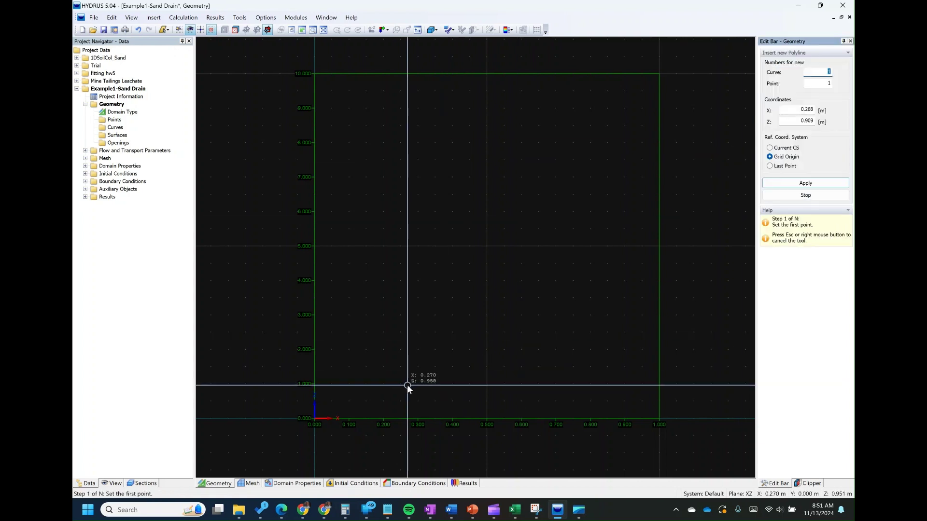
left_click(316, 419)
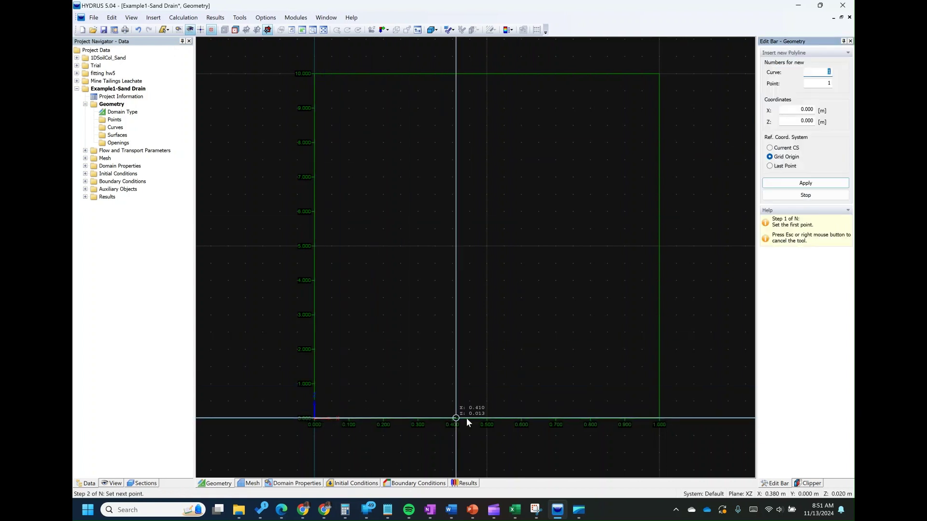
left_click(659, 418)
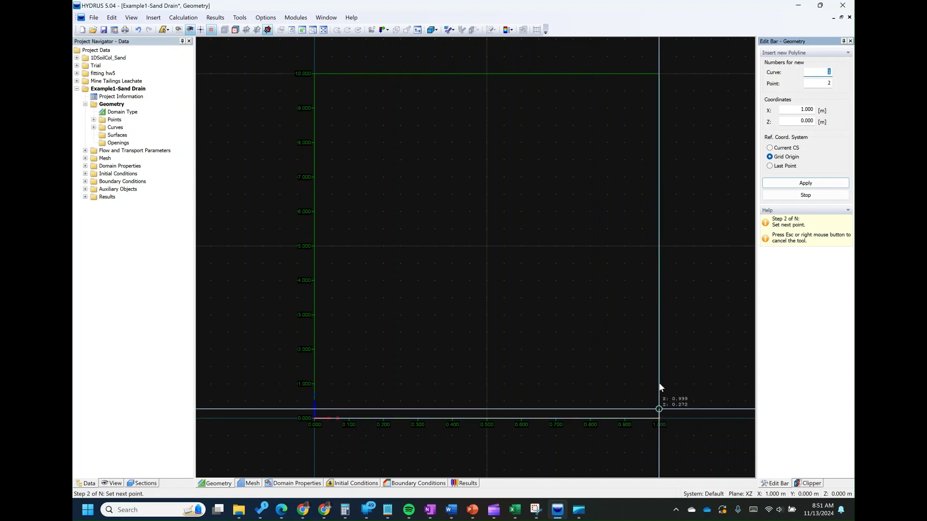
left_click(659, 74)
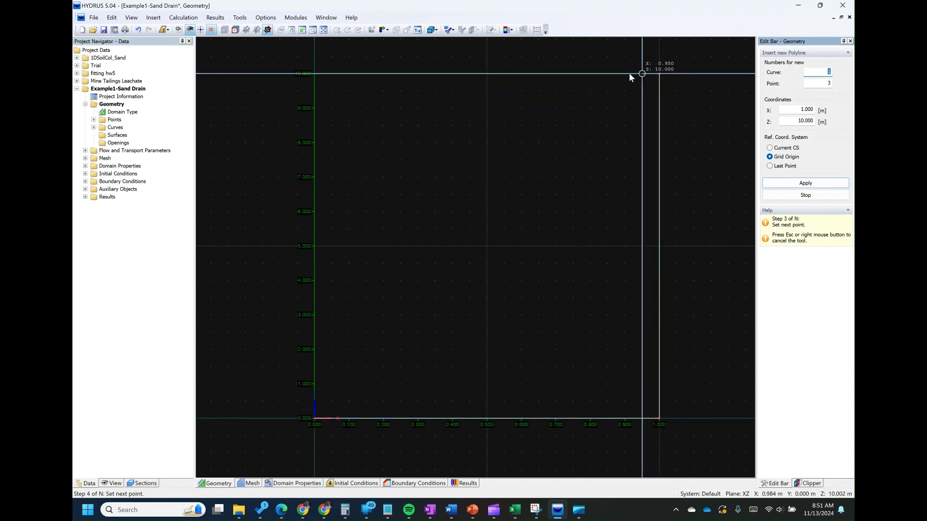
left_click(314, 74)
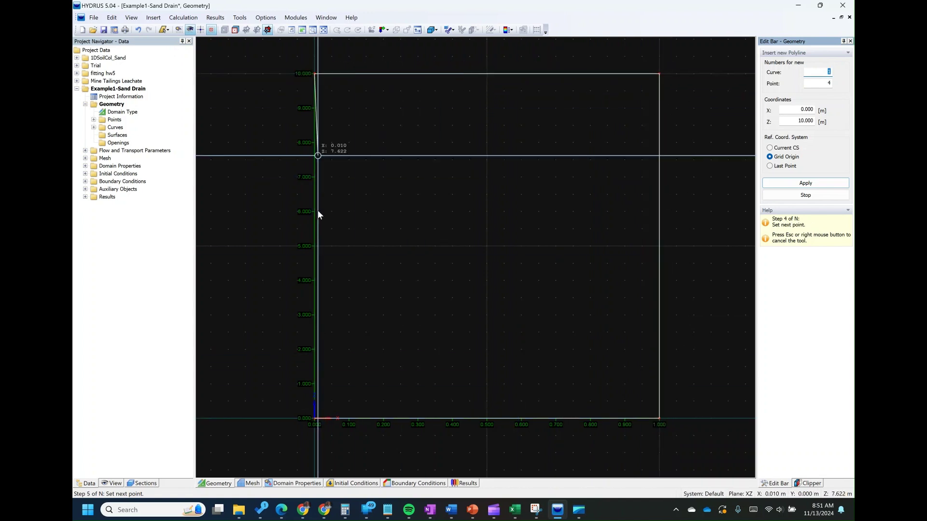
left_click(314, 418)
End the polyline and delete the stray point outside the rectangle together with its diagonal segment
left_click(806, 183)
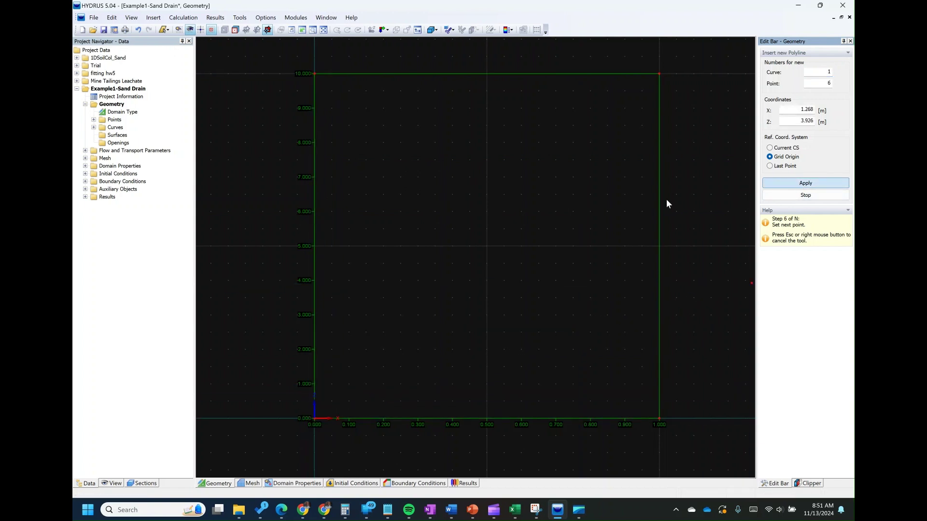
right_click(708, 272)
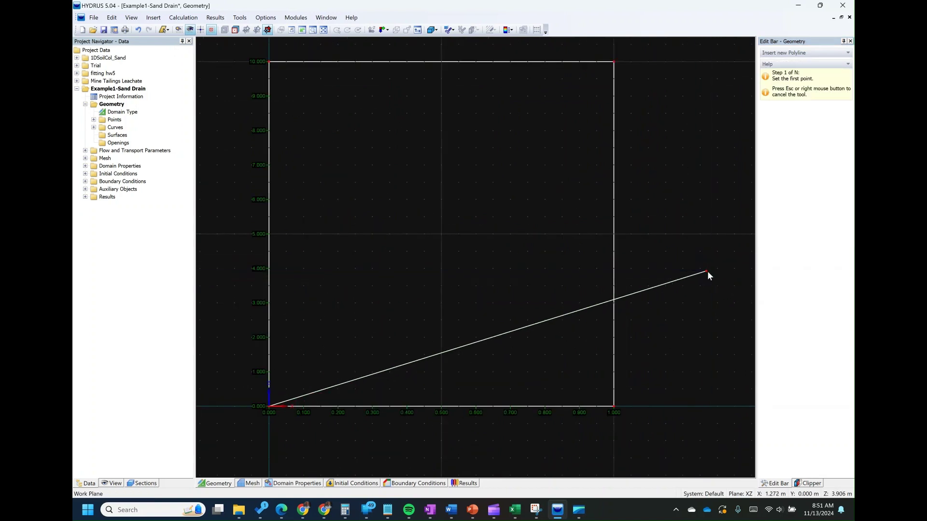
right_click(708, 270)
right_click(706, 271)
left_click(729, 286)
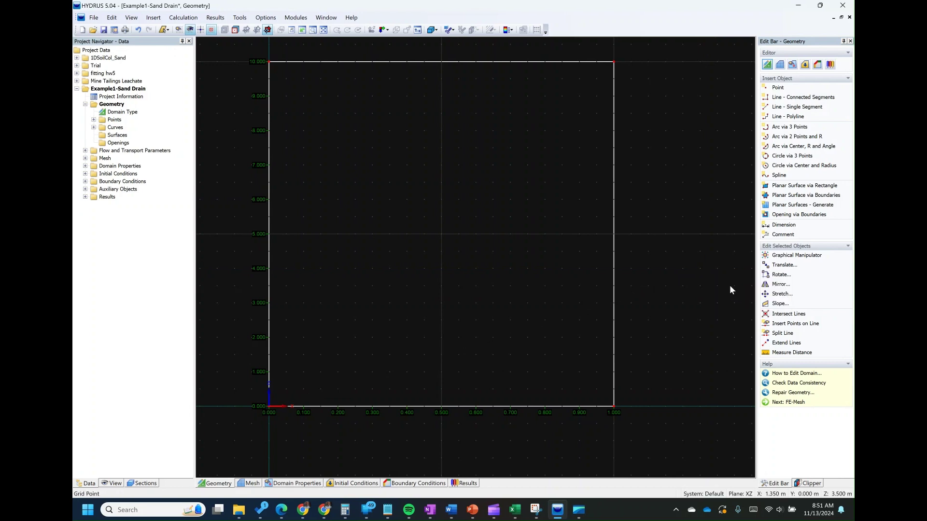
Select the rectangle's polyline from the project's curves and generate a planar surface from it
scroll(482, 291, "down", 4)
scroll(501, 268, "up", 1)
scroll(418, 267, "up", 1)
scroll(439, 273, "up", 1)
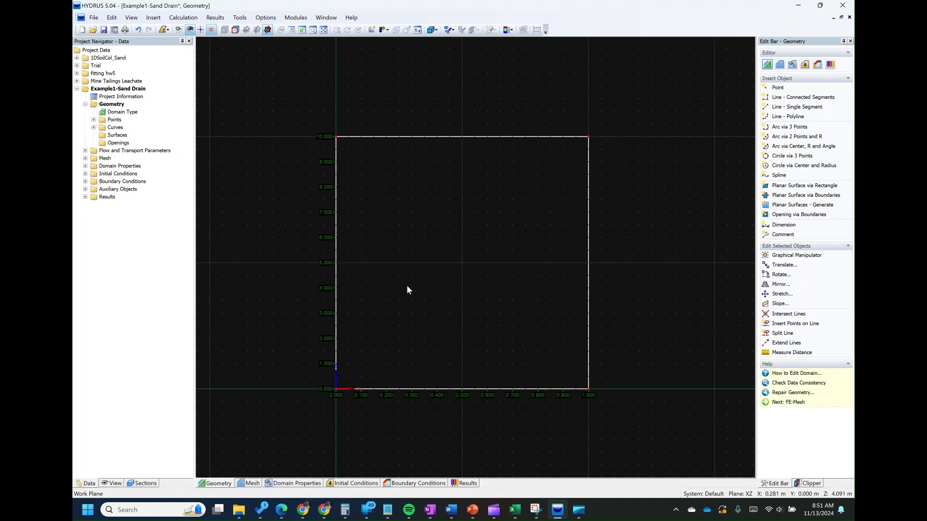
left_click(94, 127)
left_click(140, 135)
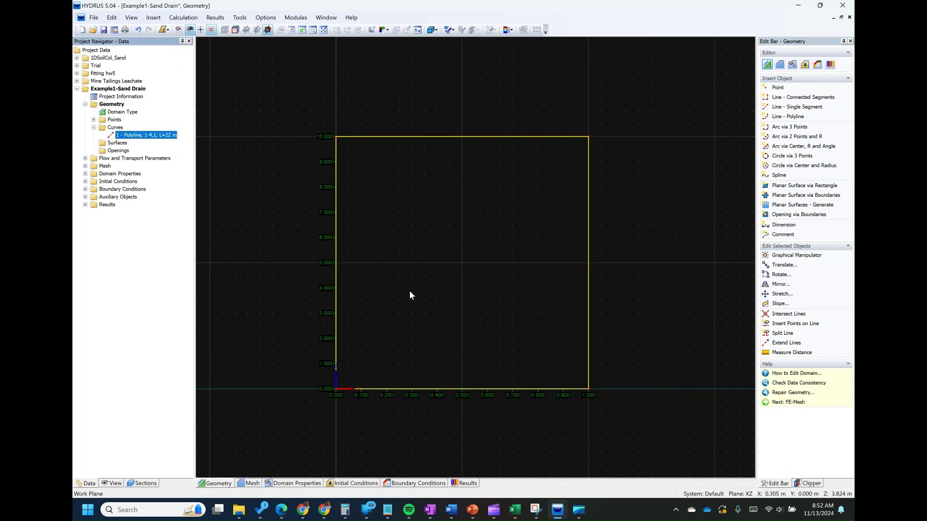
left_click(787, 205)
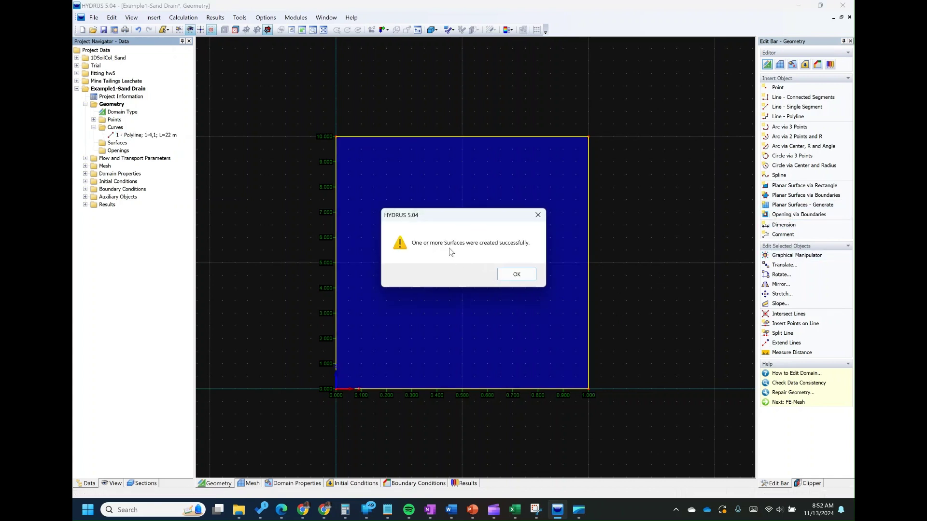
Accept the mesh parameters with the 0.1 m targeted element size and generate the finite-element mesh for the rectangular surface
left_click(517, 274)
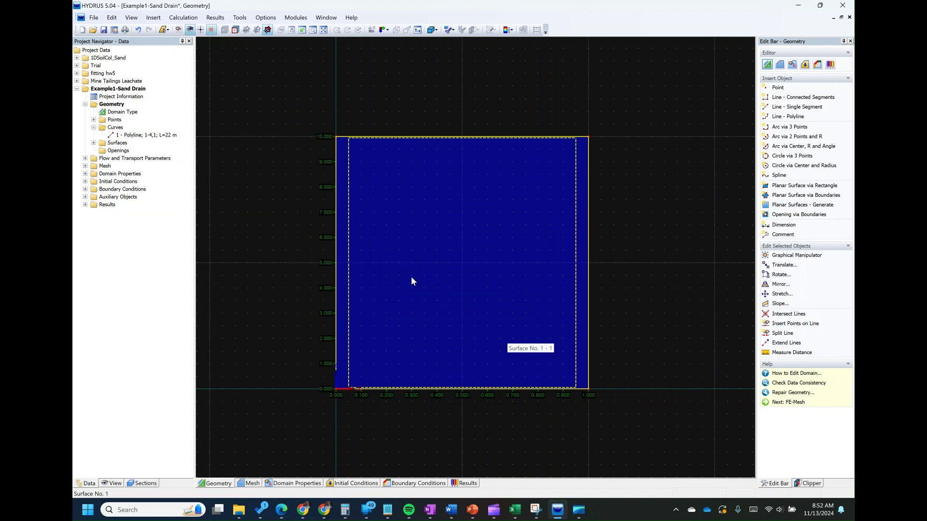
left_click(780, 65)
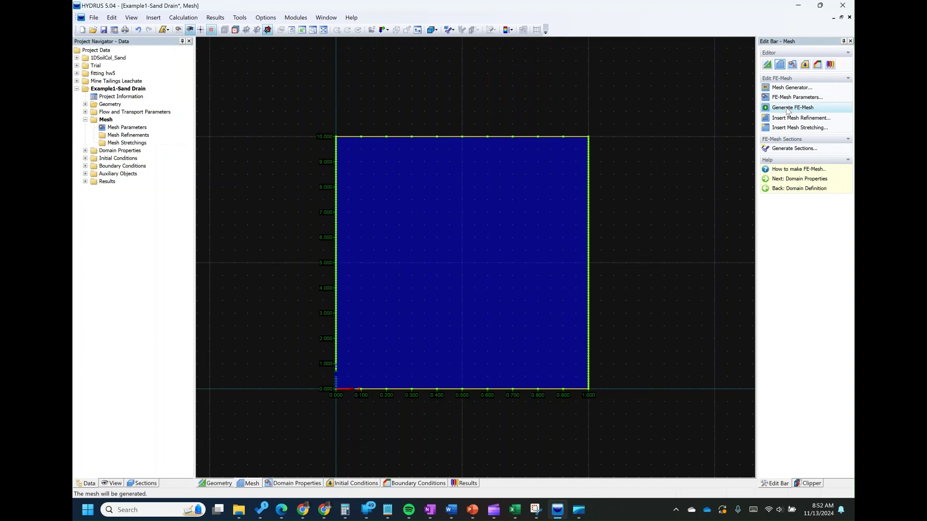
left_click(789, 98)
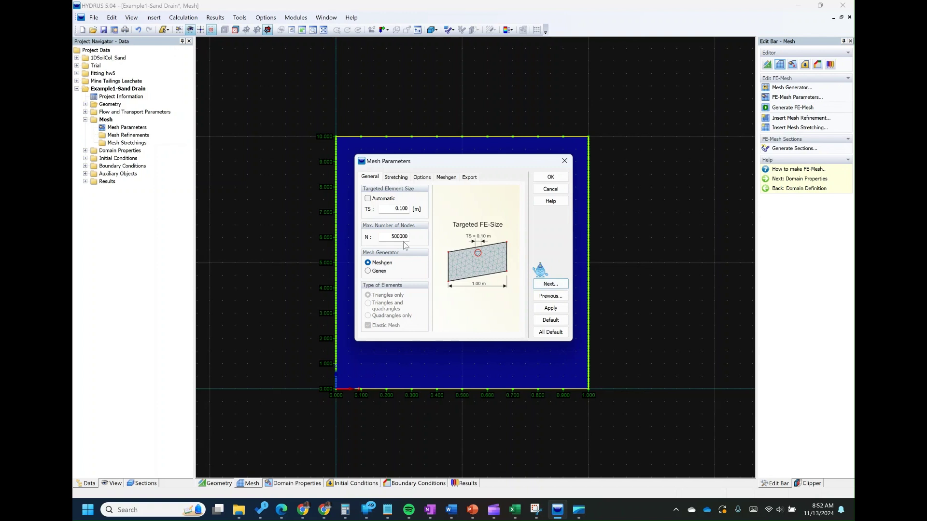
left_click(550, 178)
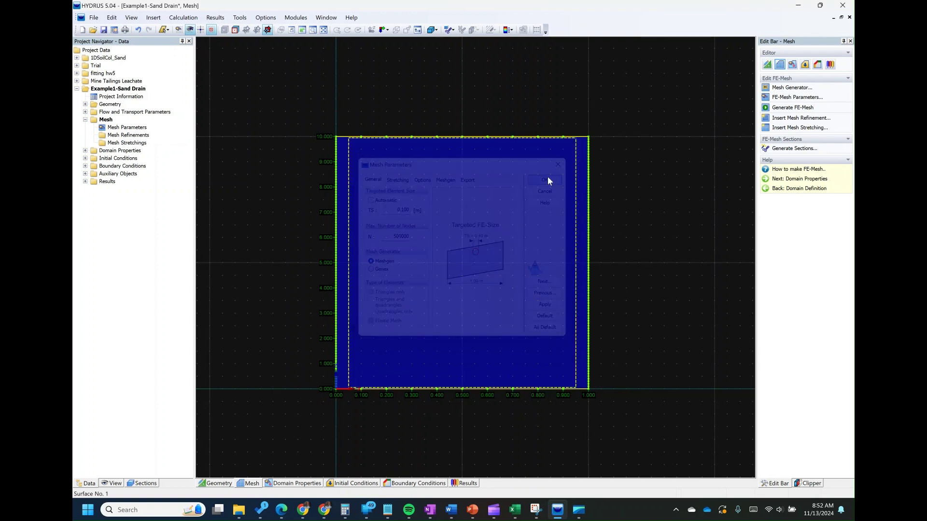
left_click(791, 108)
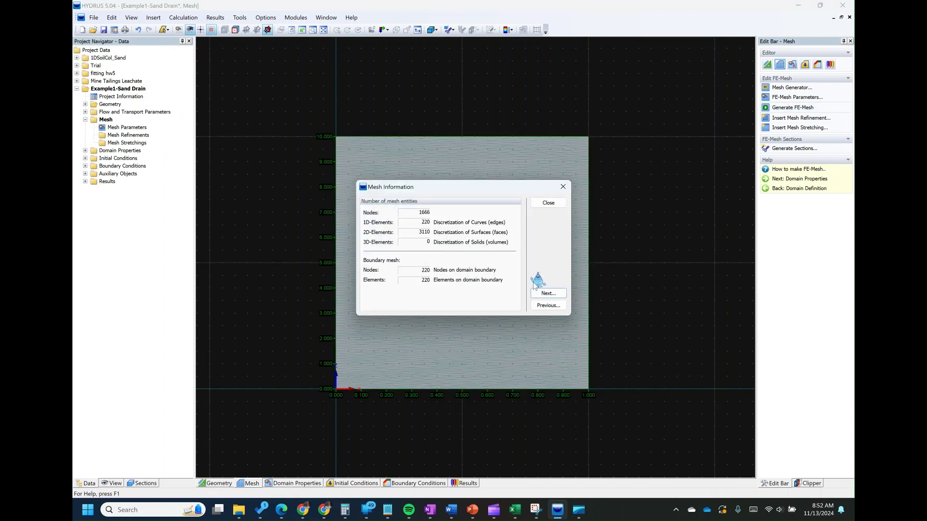
left_click(550, 204)
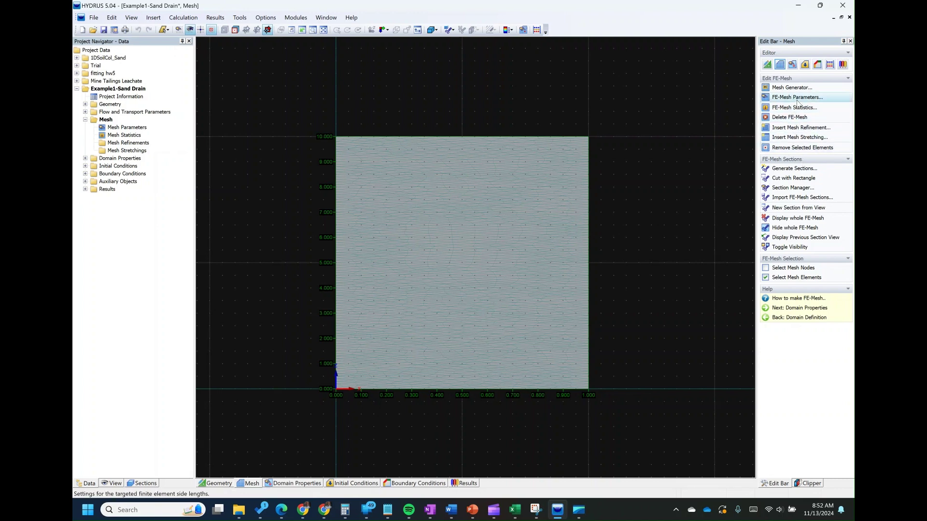
Delete the generated finite-element mesh, generate it again with the same parameters and proceed to the domain properties
left_click(797, 117)
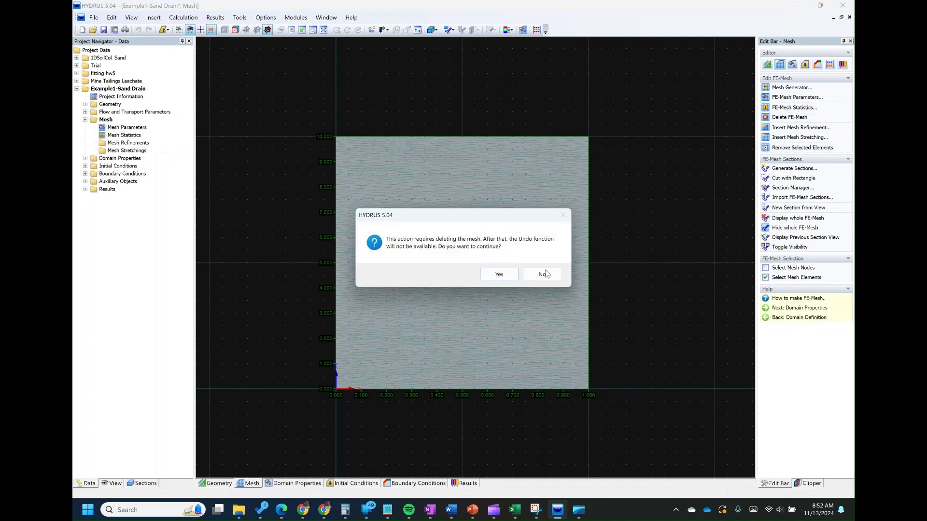
left_click(499, 277)
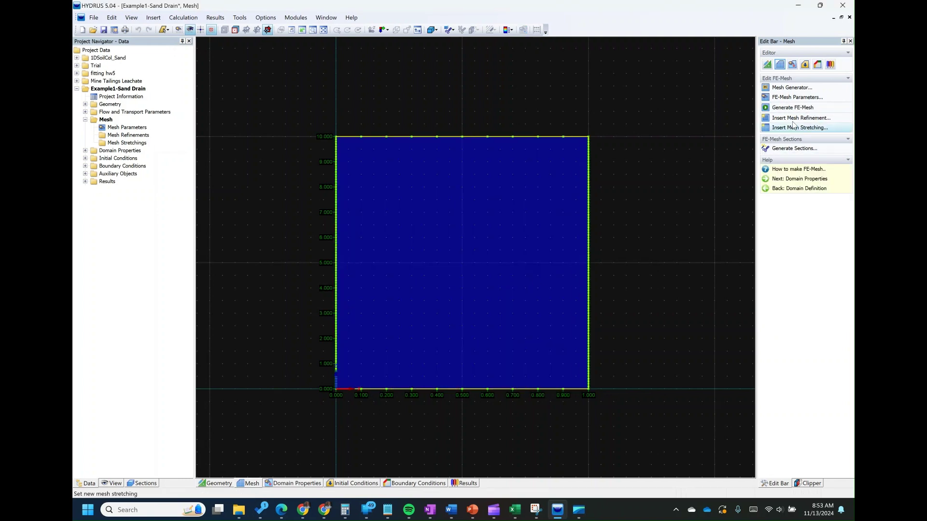
left_click(793, 107)
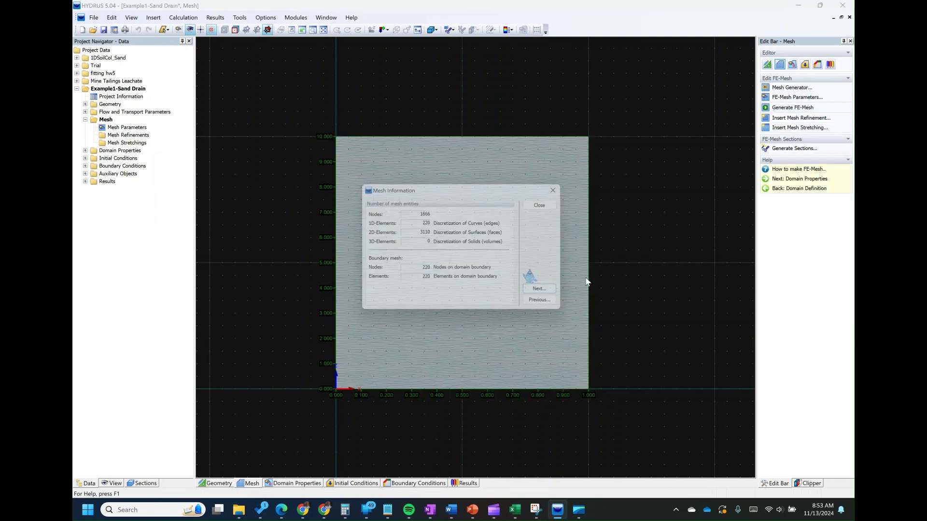
left_click(549, 294)
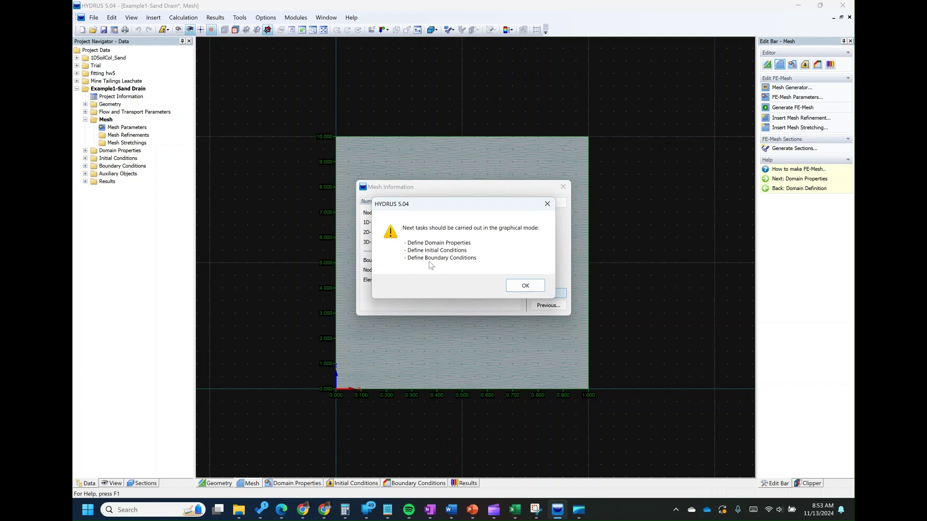
left_click(525, 286)
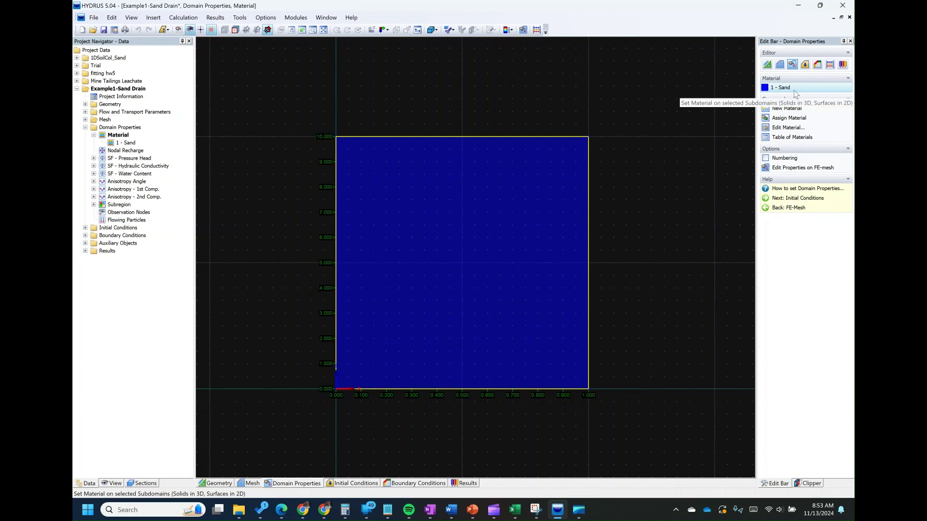
Open the default pressure head initial condition for editing and move its dialog off the model's centre
left_click(85, 127)
left_click(85, 135)
left_click(125, 143)
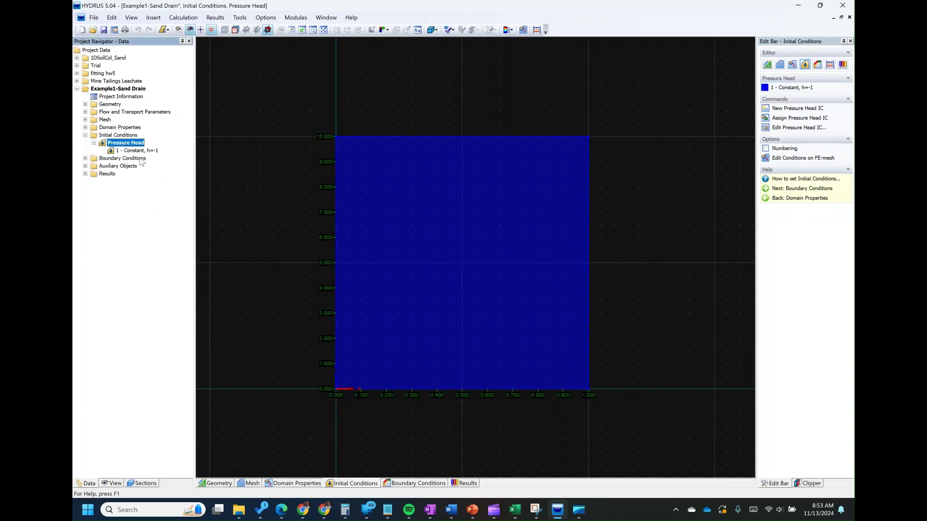
double_click(138, 151)
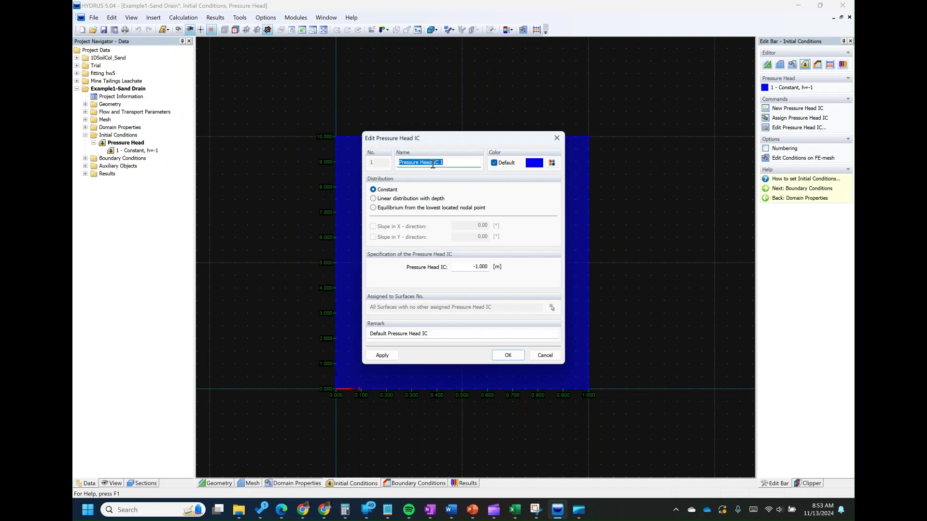
left_click_drag(437, 139, 566, 119)
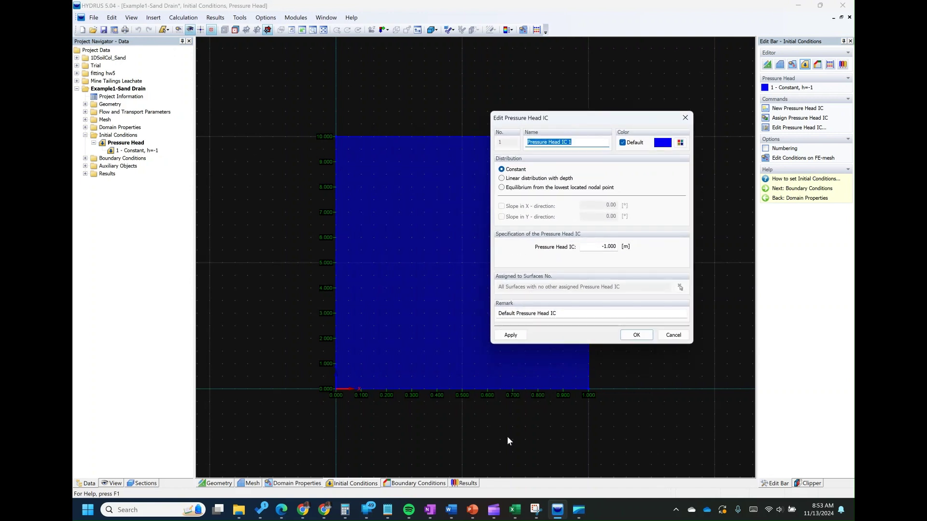
Switch to PowerPoint to check the saturated column sketch and drainage problem statement, and return to HYDRUS
mouse_move(472, 510)
left_click(599, 447)
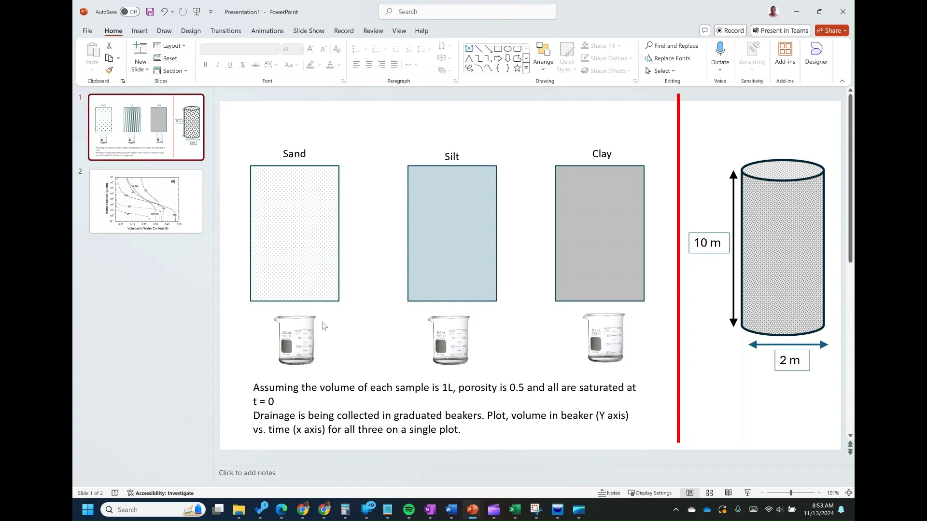
mouse_move(528, 511)
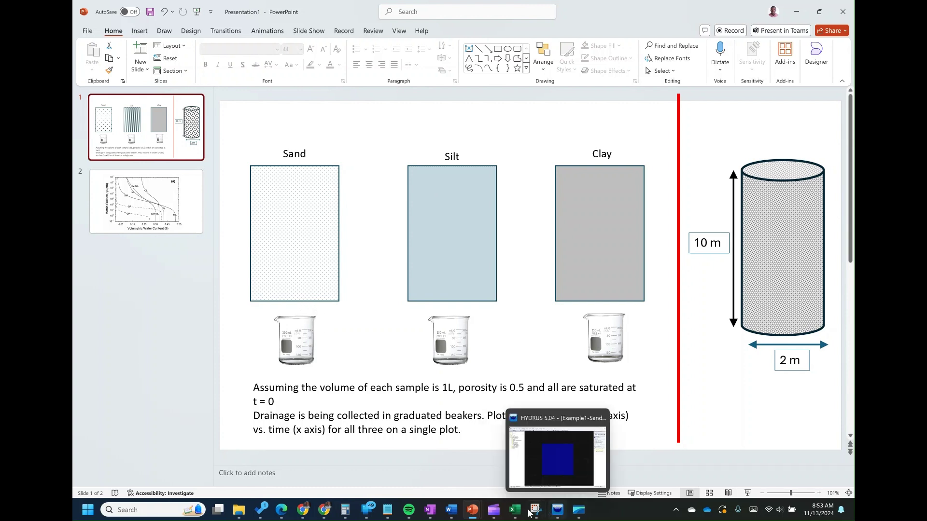
left_click(543, 433)
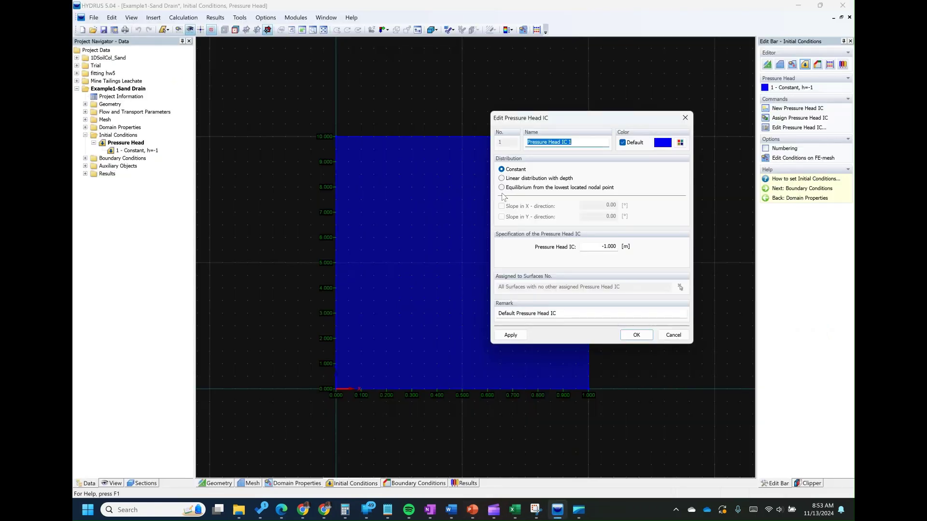
Set the initial pressure head to a linear distribution with depth, with a top pressure head of -0.01 m
left_click(502, 178)
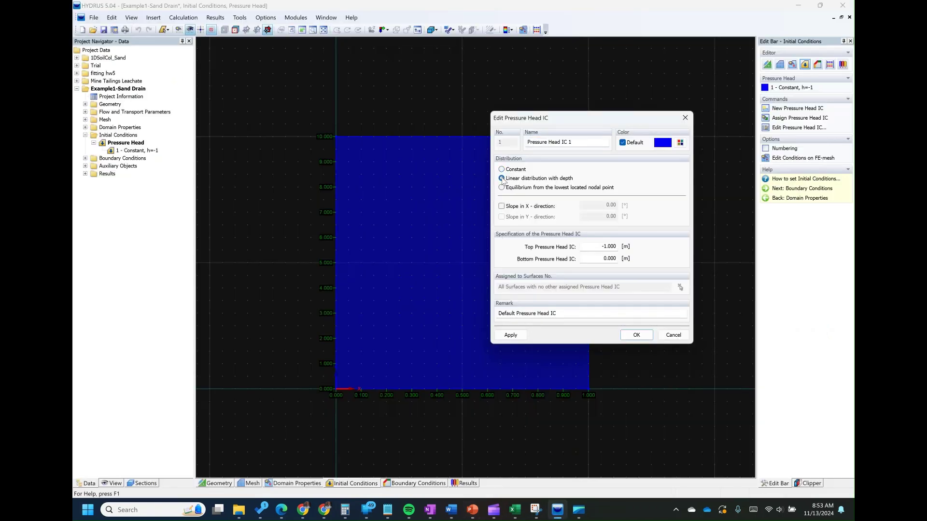
left_click_drag(602, 248, 621, 247)
type("0")
left_click(635, 336)
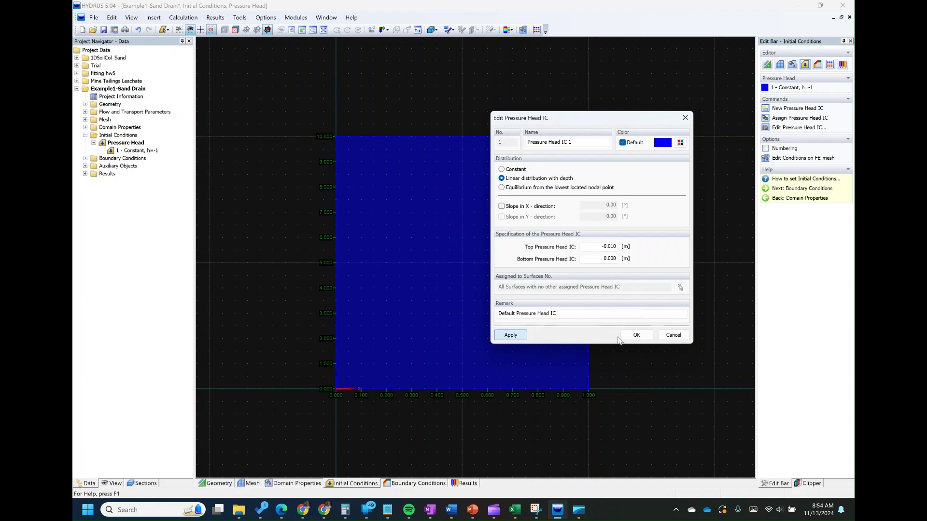
left_click(633, 336)
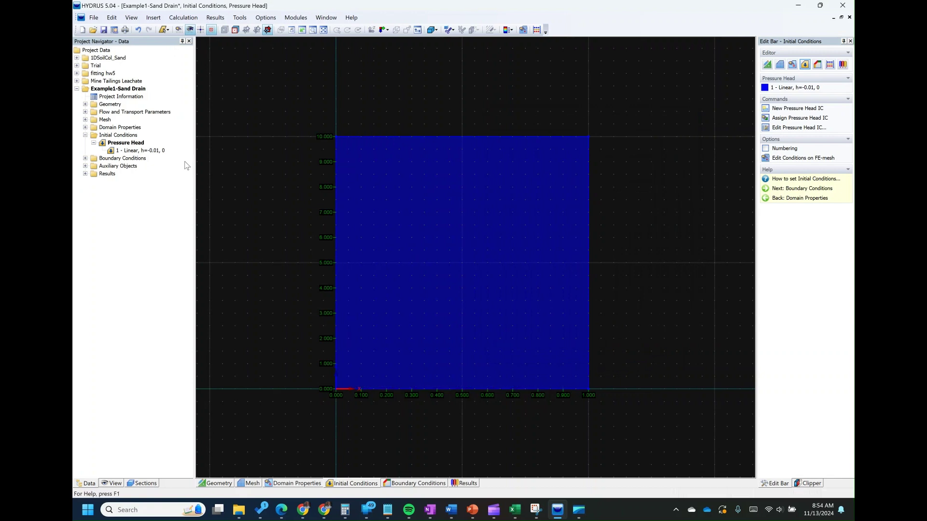
Edit the water flow boundary conditions on the FE-mesh and assign an Atmospheric Boundary along the domain's entire top edge
left_click(85, 159)
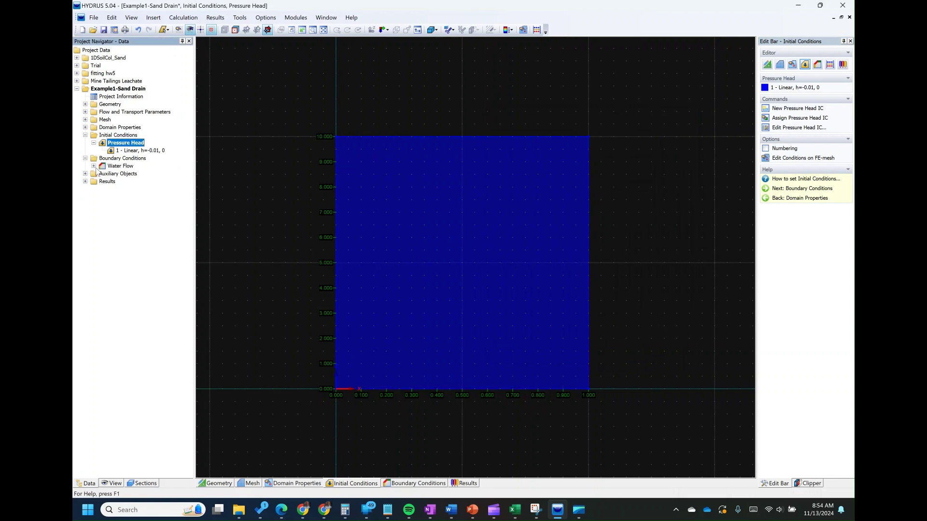
left_click(111, 167)
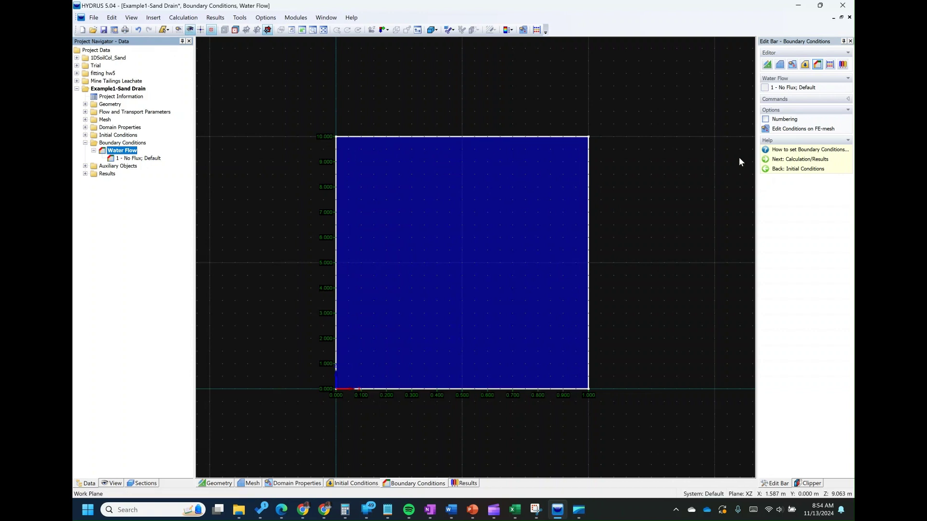
left_click(789, 130)
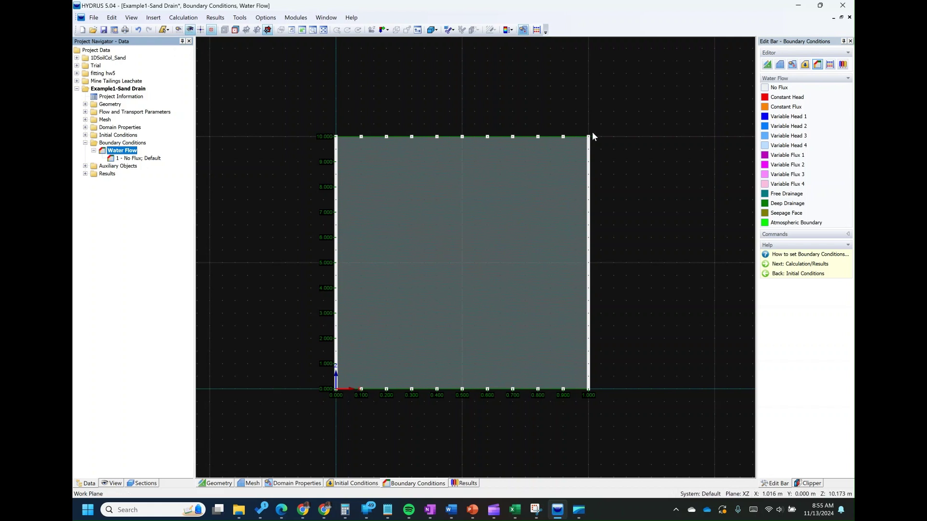
left_click(796, 223)
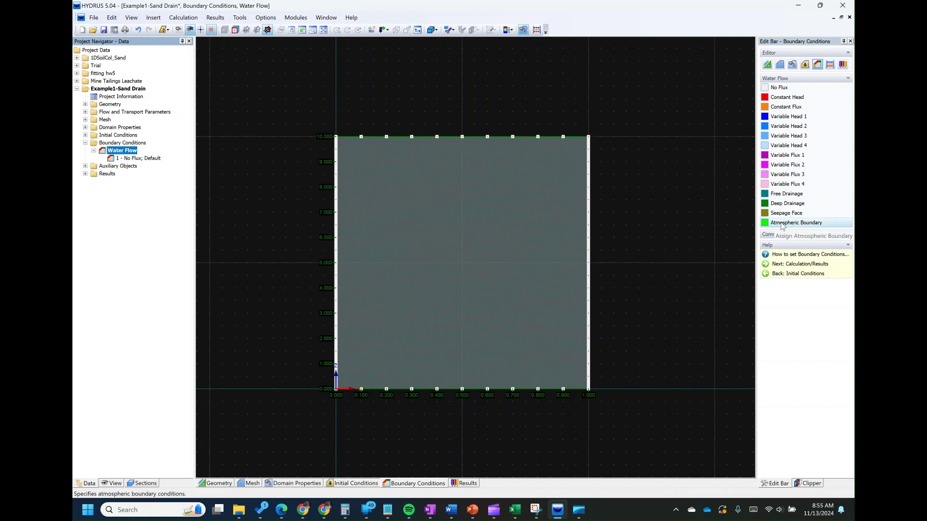
left_click(341, 136)
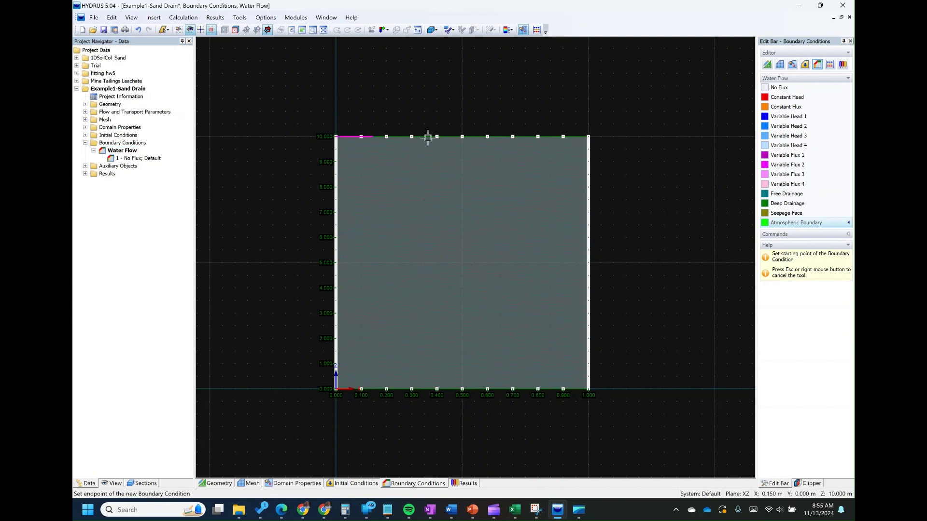
left_click(588, 136)
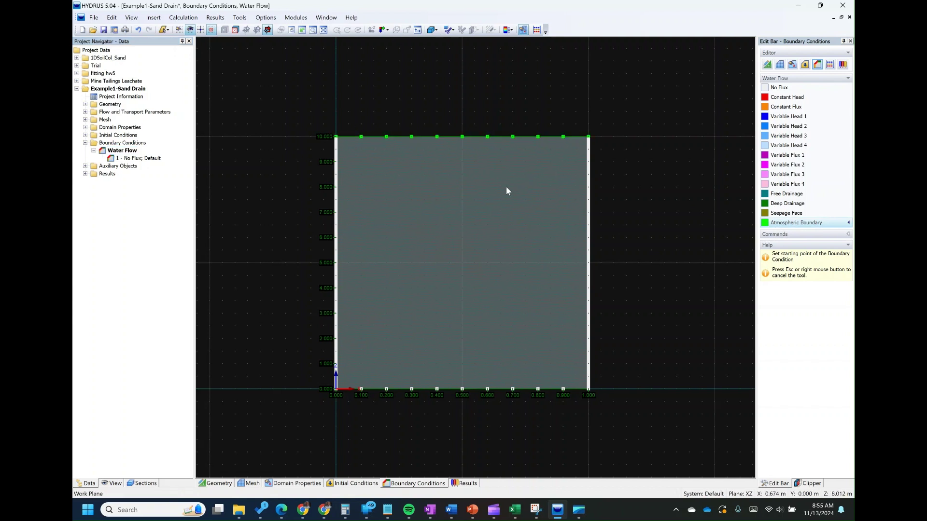
key("Escape")
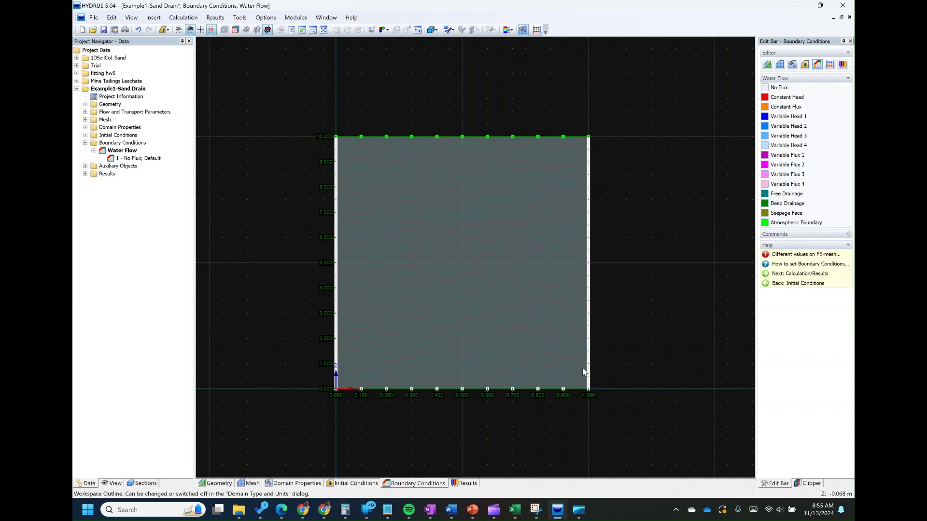
Assign a Seepage Face boundary condition along the domain's entire bottom edge
left_click(800, 214)
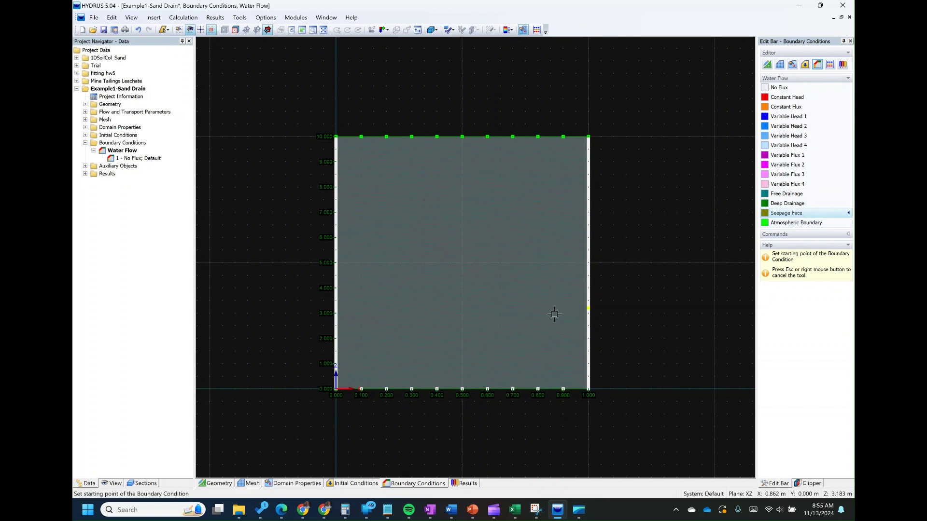
left_click(336, 389)
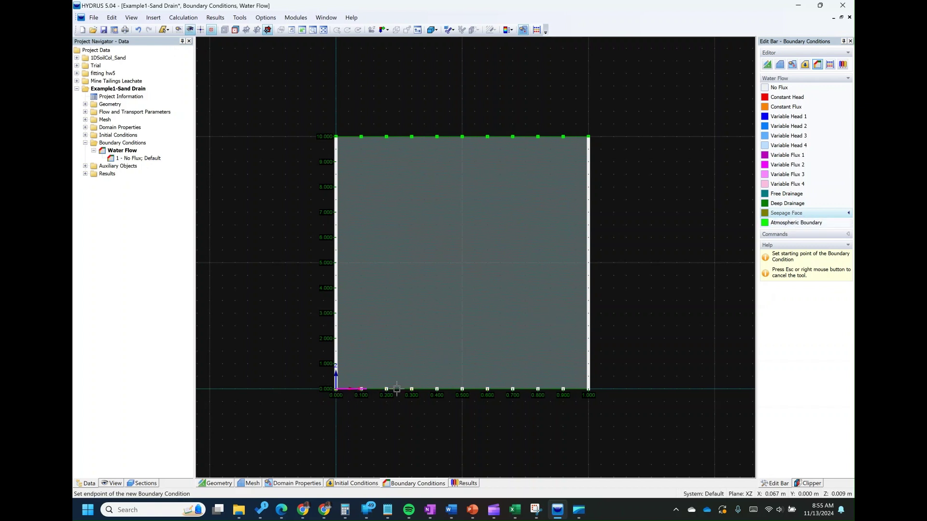
left_click(589, 389)
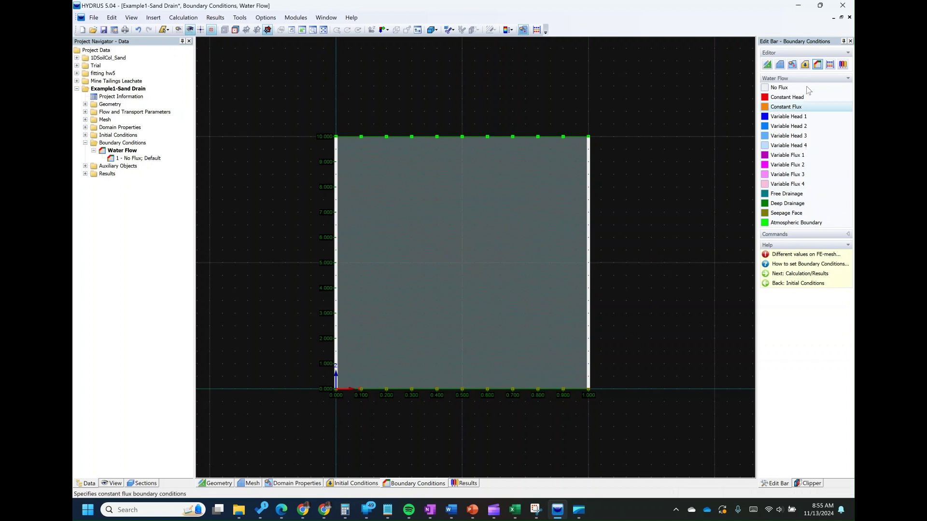
Run the calculation despite the differing mesh and geometry boundary conditions, and continue to the results once it finishes
left_click(830, 68)
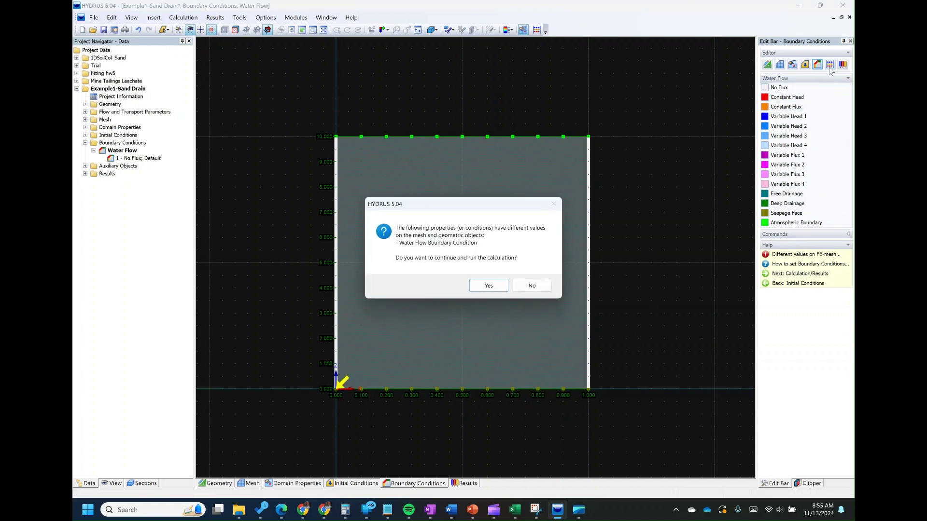
left_click(485, 288)
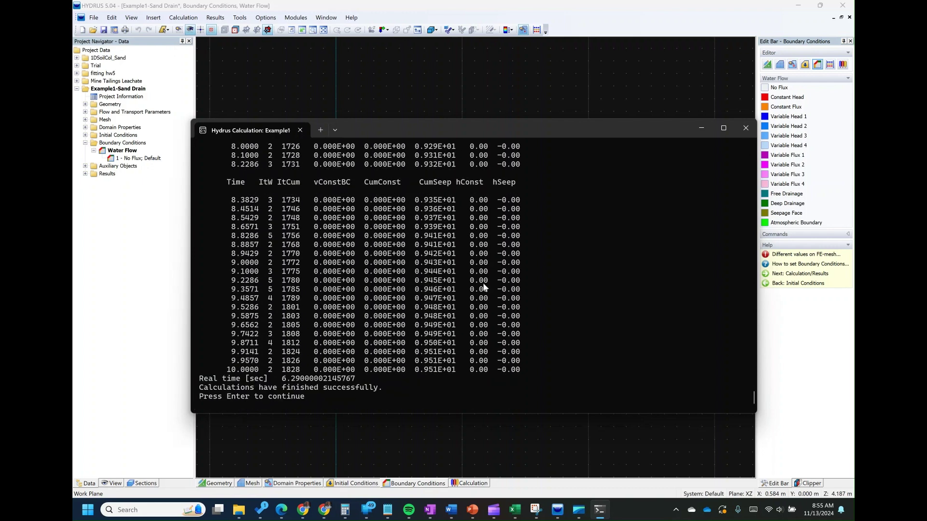
key("Return")
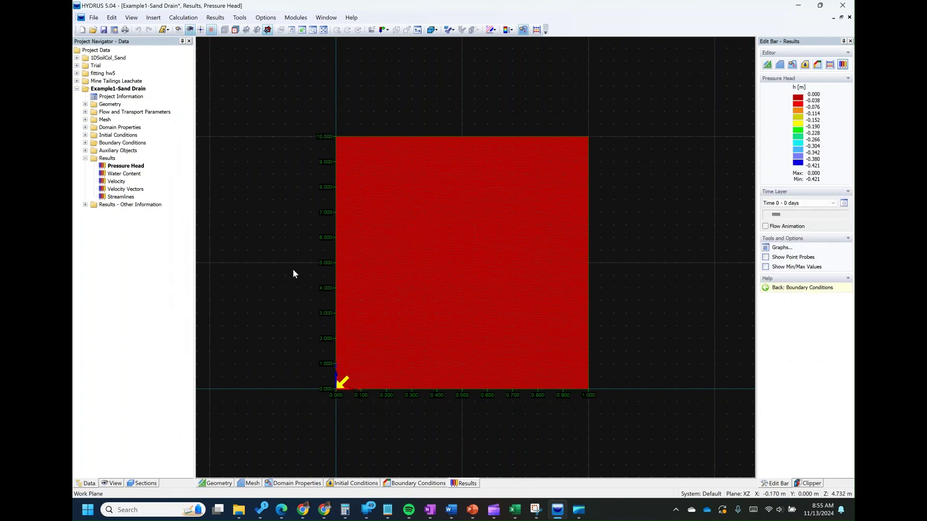
Display the water content results and check the sand's soil hydraulic parameters for water flow
left_click(112, 174)
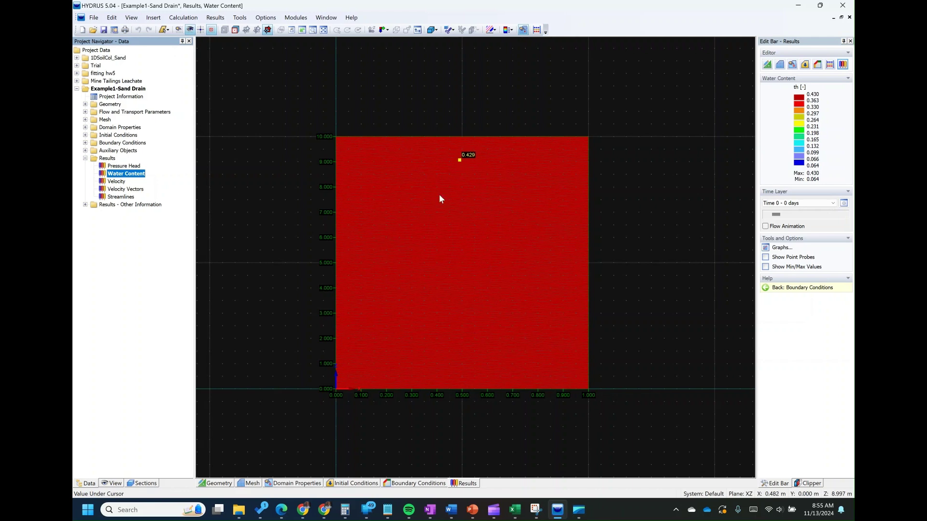
left_click(85, 112)
left_click(94, 143)
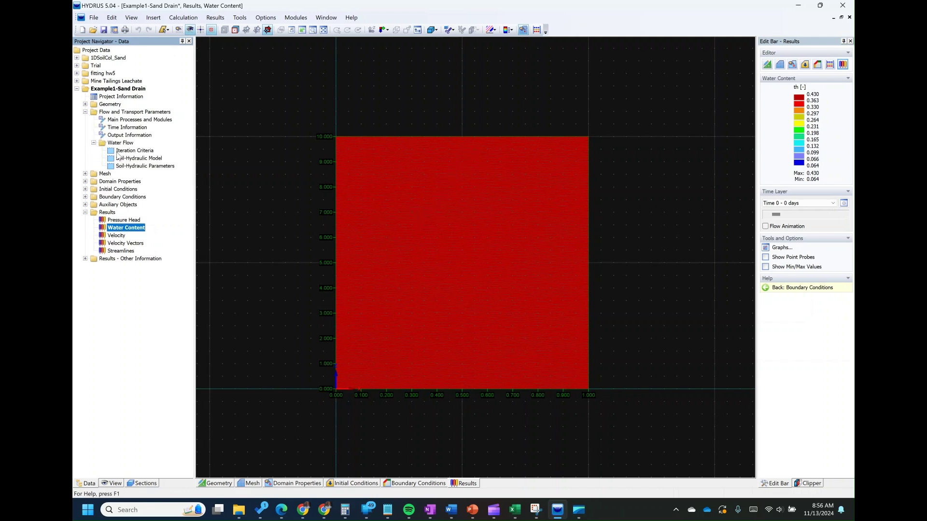
double_click(136, 166)
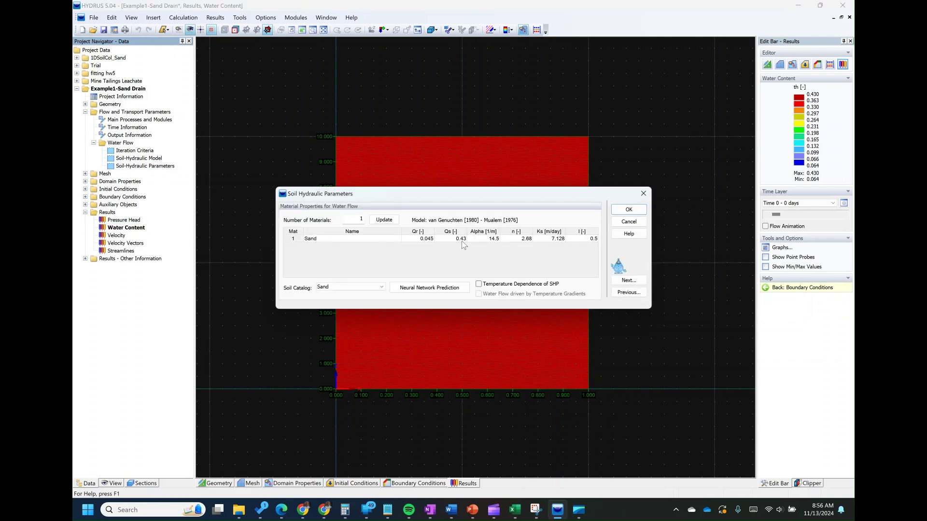
left_click(629, 210)
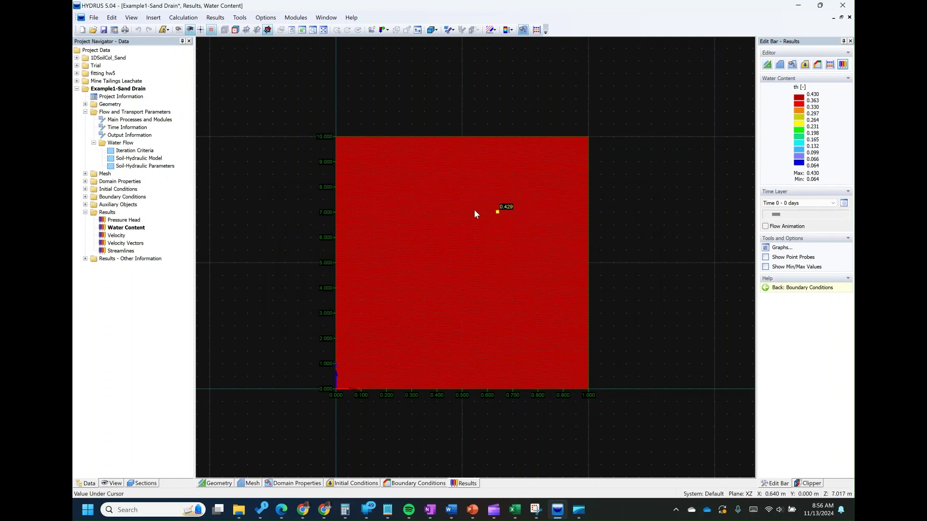
Step through the water content results one time layer at a time, from the initial state up to 8 days
left_click(844, 214)
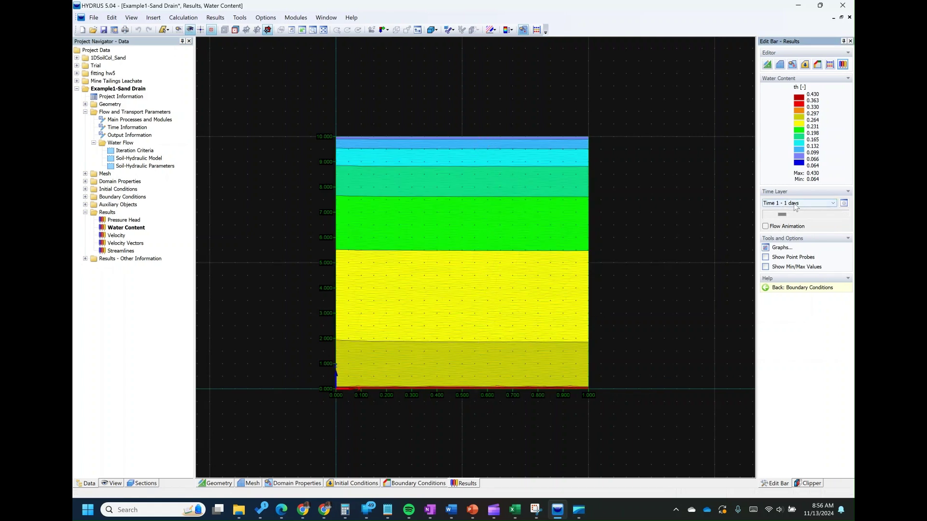
left_click(843, 215)
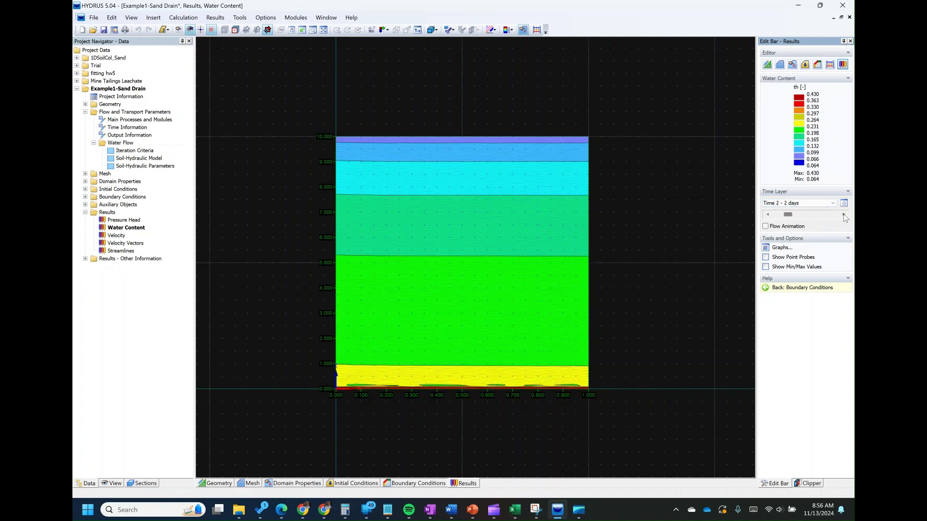
left_click(844, 214)
left_click(844, 215)
left_click(844, 216)
left_click(844, 216)
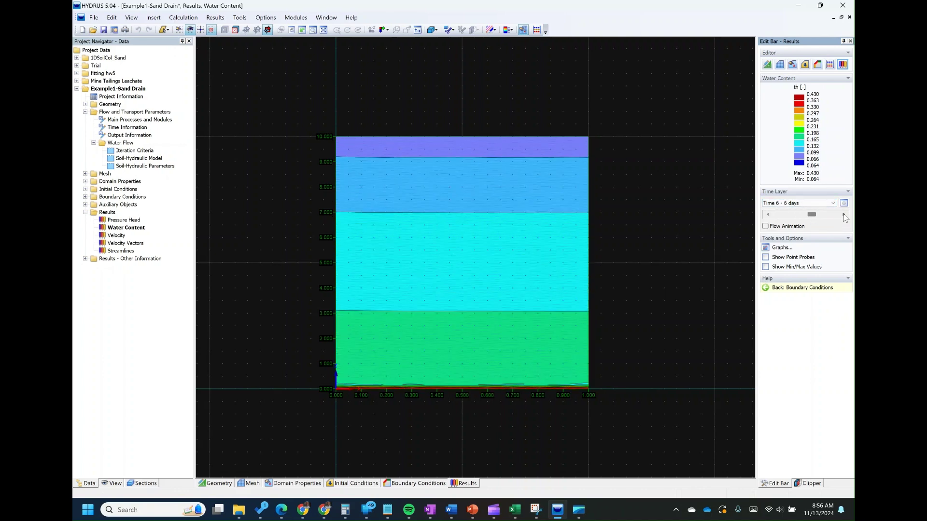
left_click(844, 215)
left_click(844, 216)
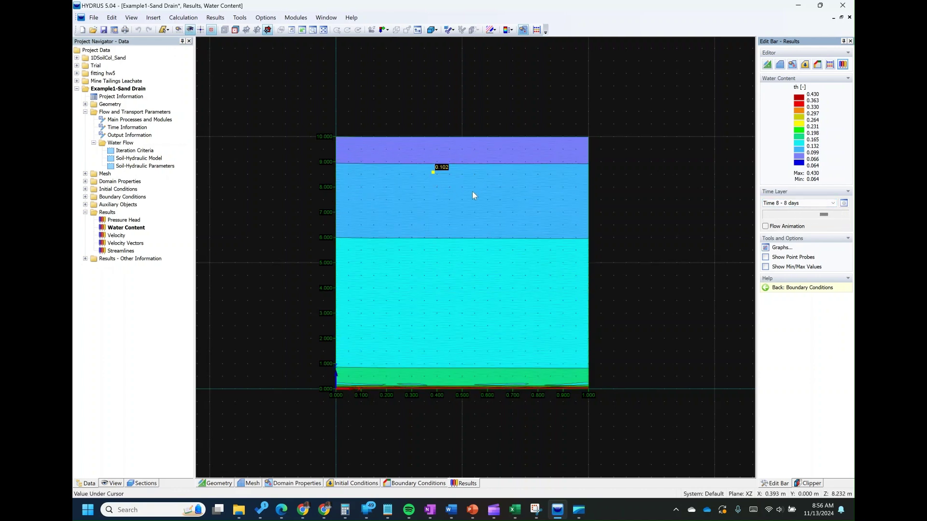
Plot the cumulative Seepage Face Flux against time, and close the graph after reading it
left_click(86, 259)
double_click(131, 282)
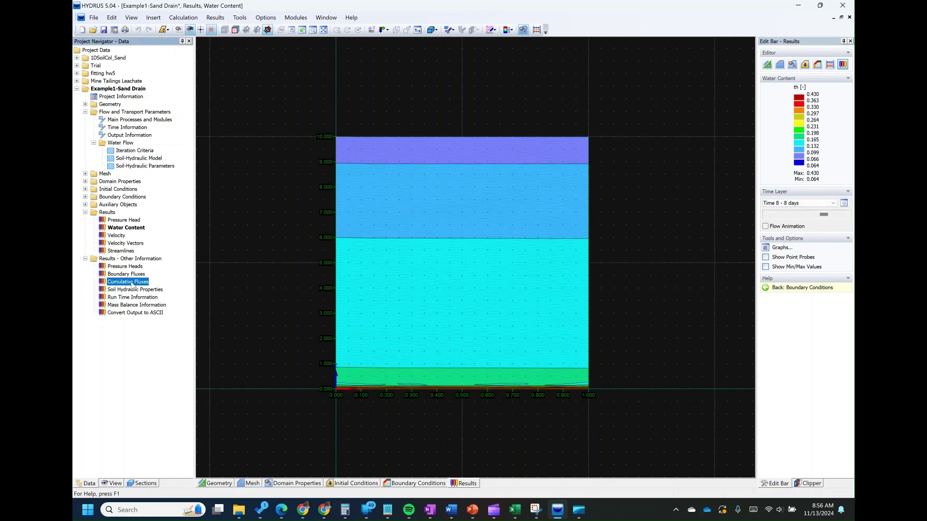
left_click(361, 92)
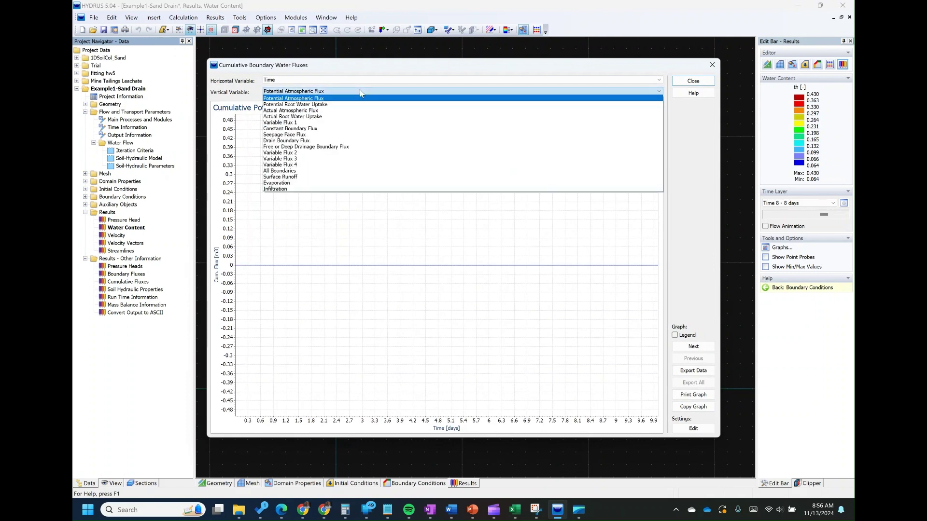
left_click(298, 135)
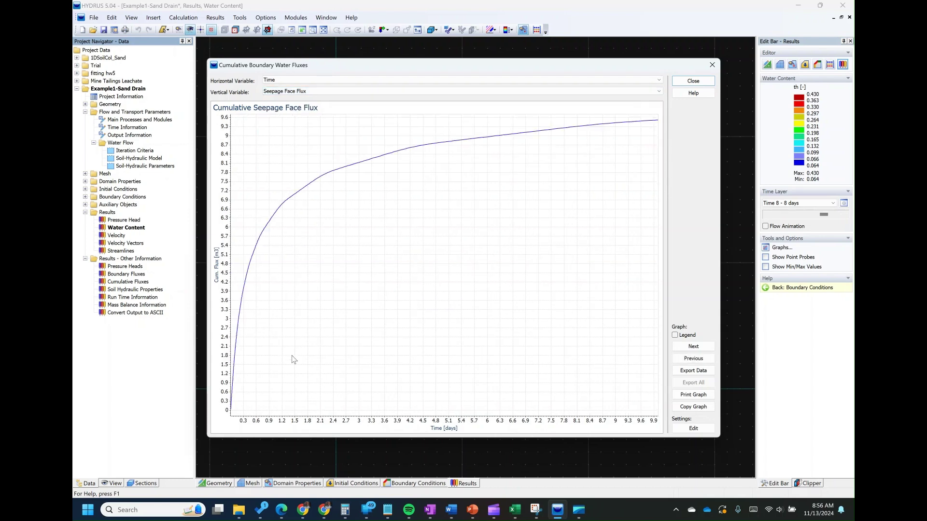
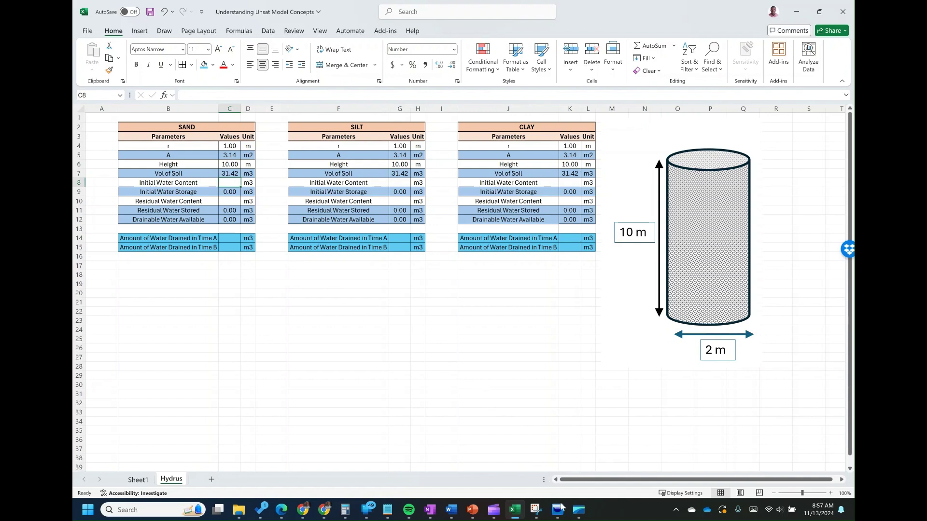
left_click(557, 509)
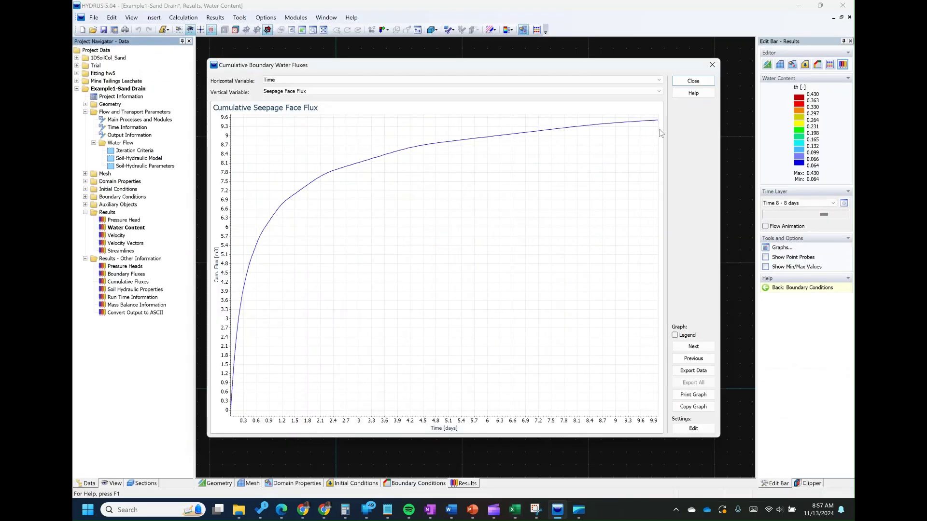
left_click(693, 80)
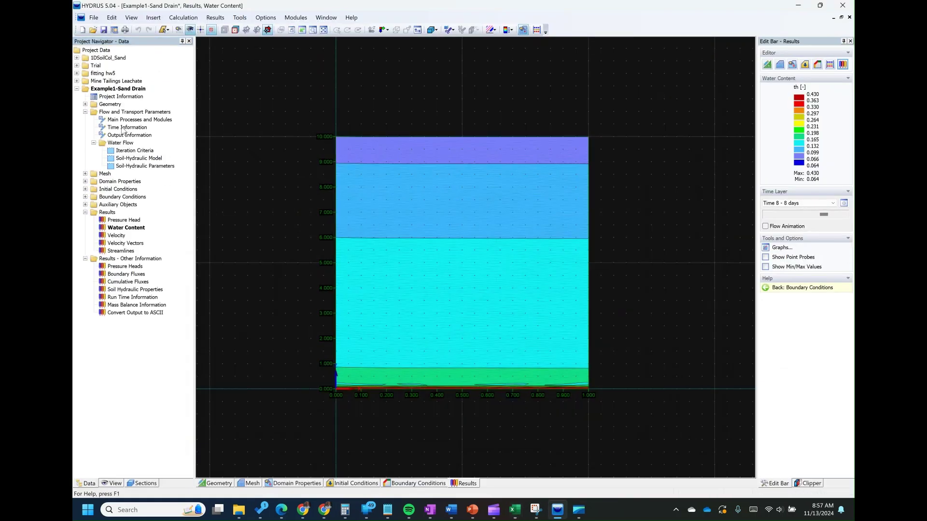
Look up the sand's Qs in the soil hydraulic parameters, and enter 0.43 as its Initial Water Content in the Excel sheet
left_click(131, 166)
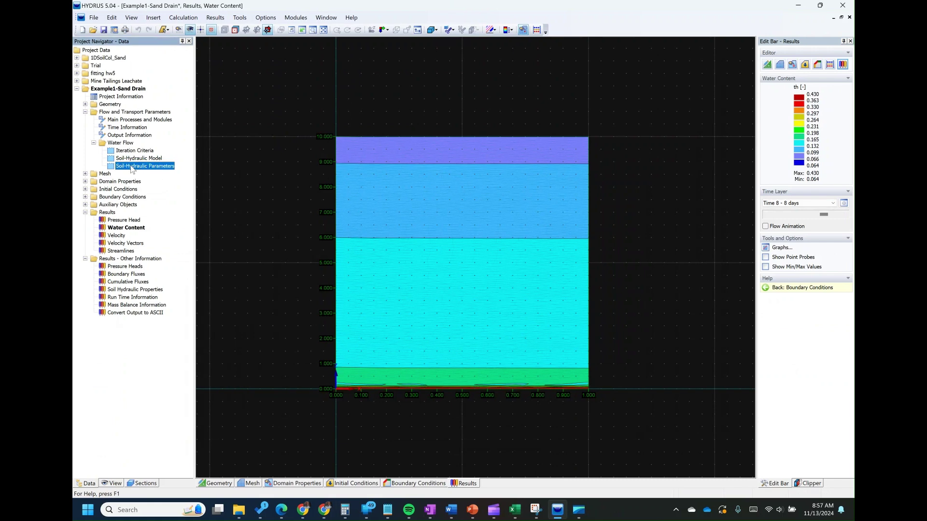
double_click(132, 167)
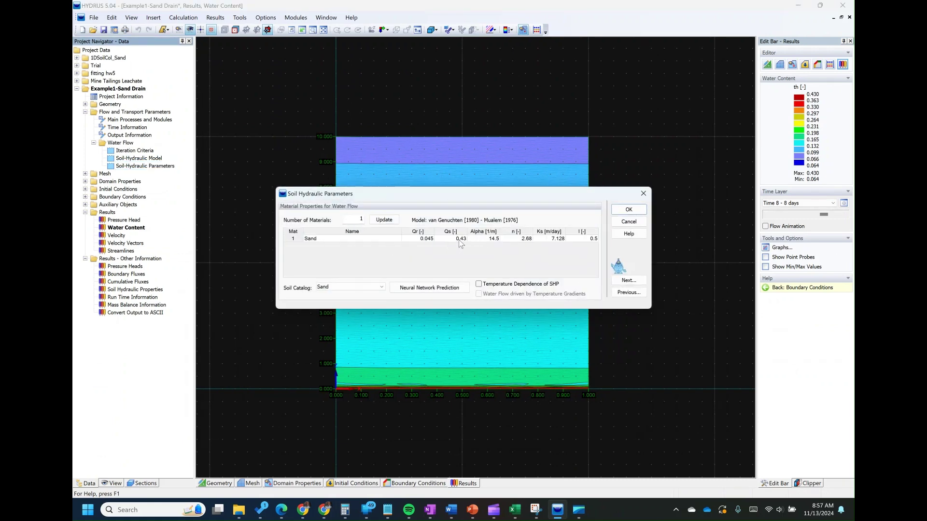
left_click(621, 218)
left_click(518, 512)
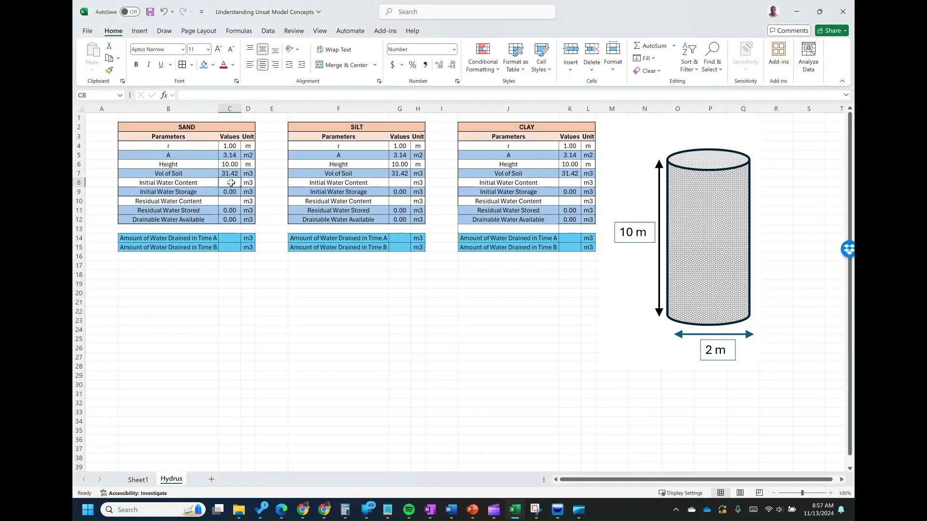
left_click(270, 182)
left_click(236, 183)
type("0")
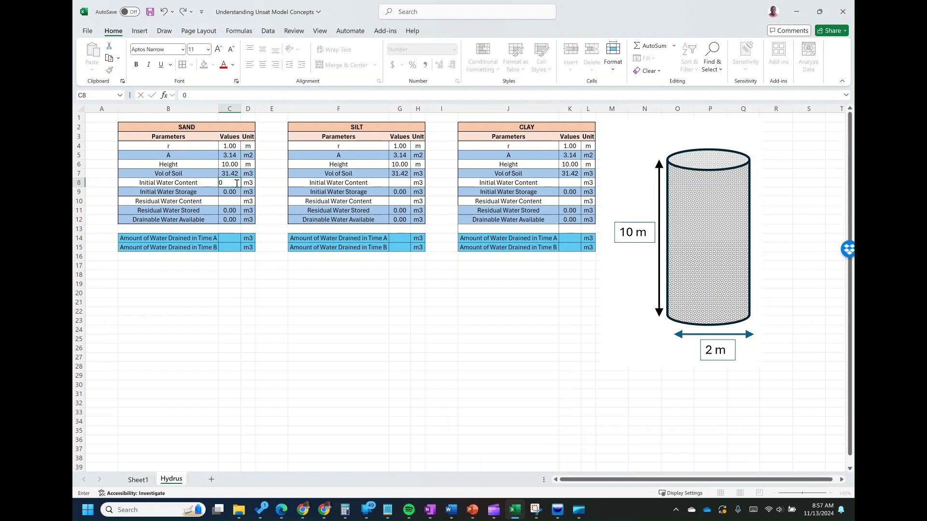
type(".43")
key("Return")
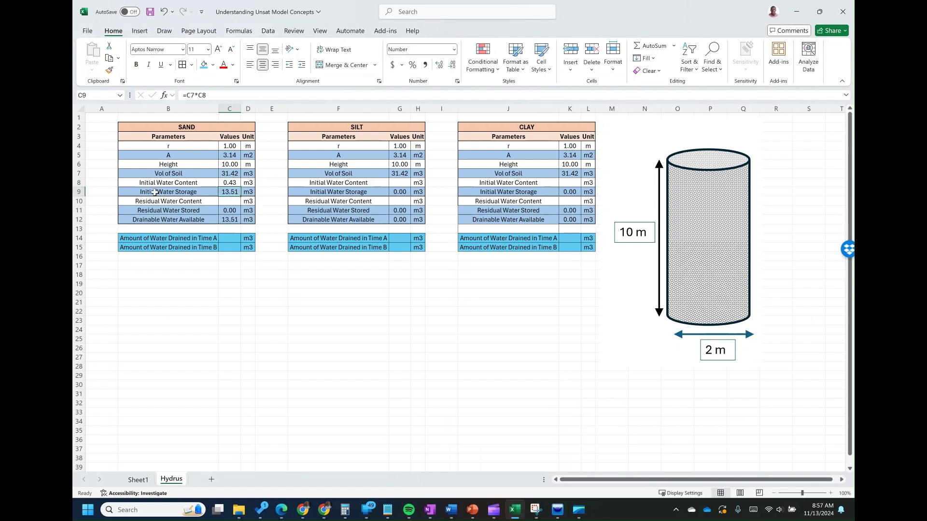
Review the sand's Initial Water Storage and the formula that calculates it from soil volume and initial water content
left_click_drag(145, 192, 238, 193)
left_click(230, 182)
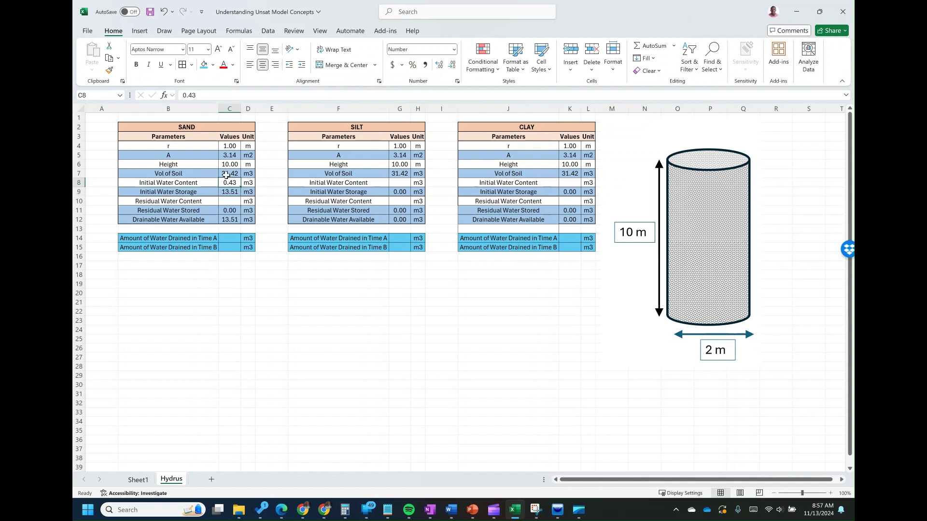
left_click(230, 193)
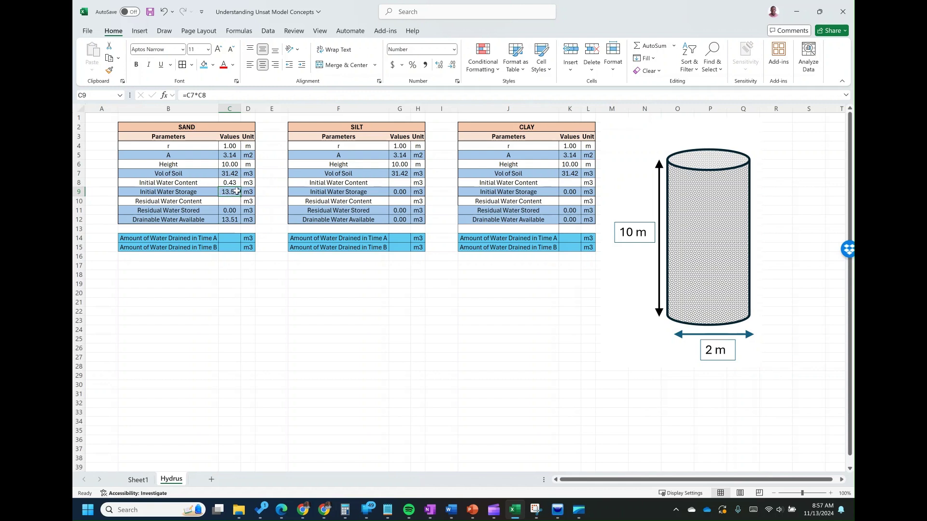
Look up the sand's Qr in HYDRUS, and enter 0.045 as its Residual Water Content in the Excel sheet
left_click(238, 202)
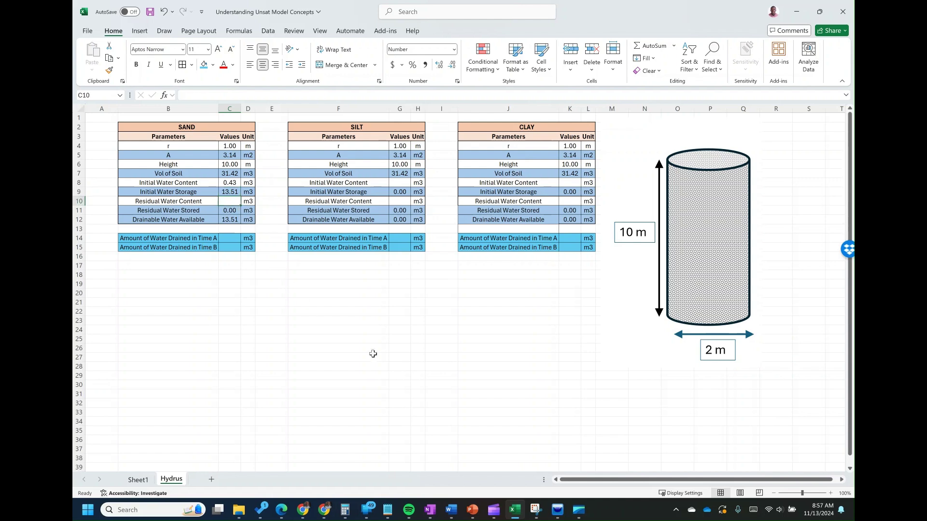
left_click(558, 510)
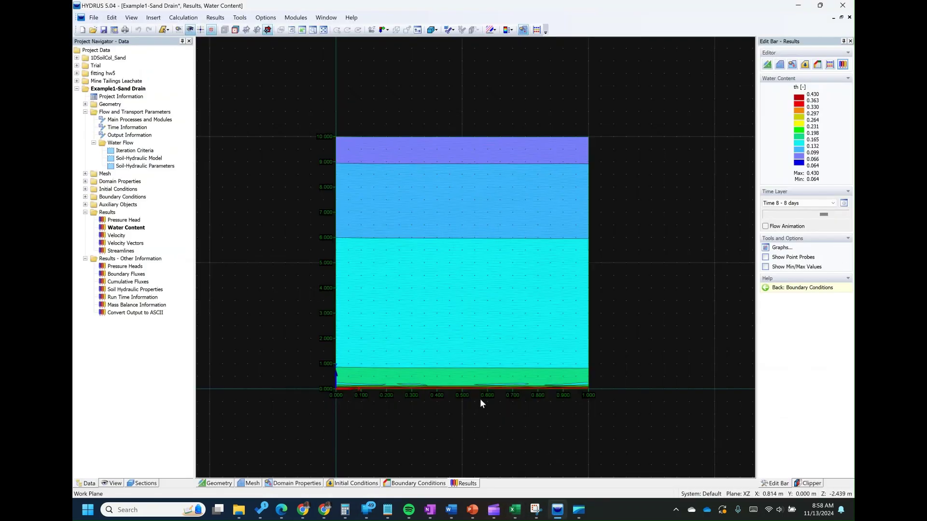
double_click(140, 166)
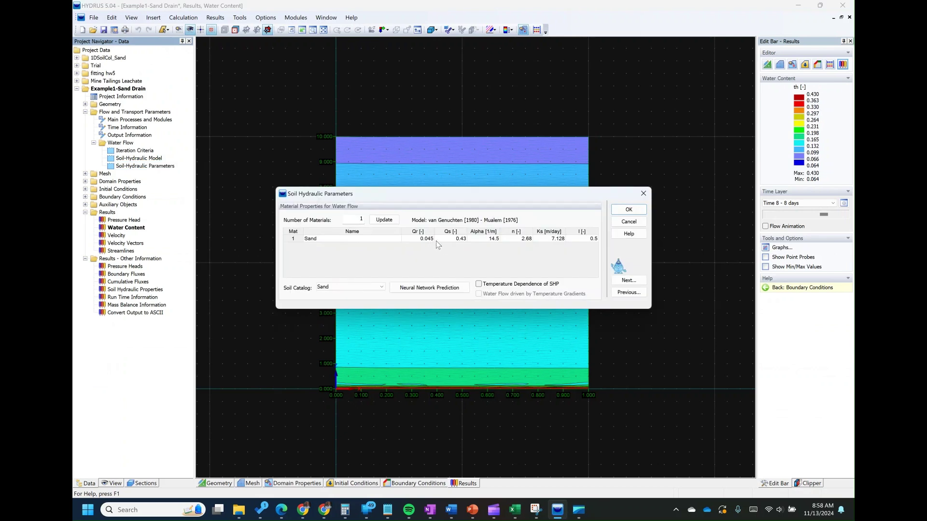
left_click(628, 221)
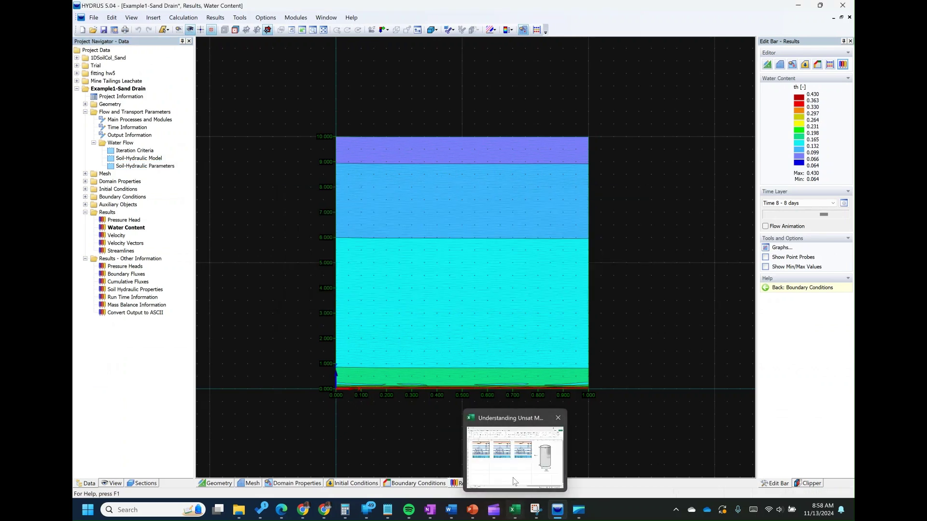
left_click(514, 510)
type("0.045")
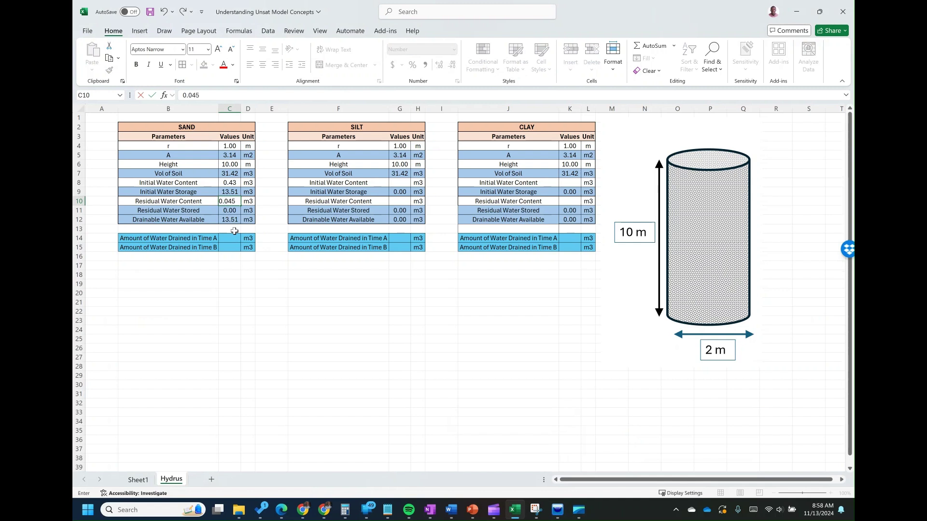
key("Return")
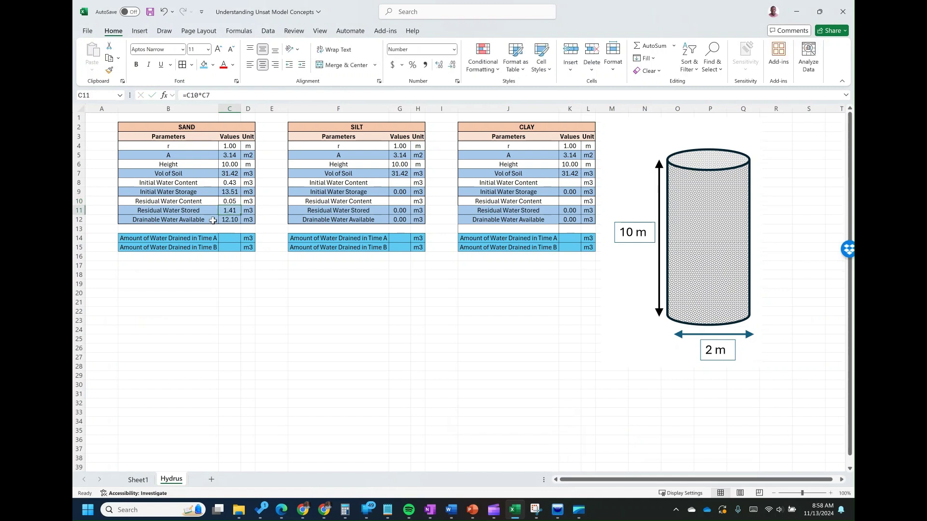
Review the sand's Residual Water Stored and Drainable Water Available in the table
left_click_drag(147, 211, 242, 215)
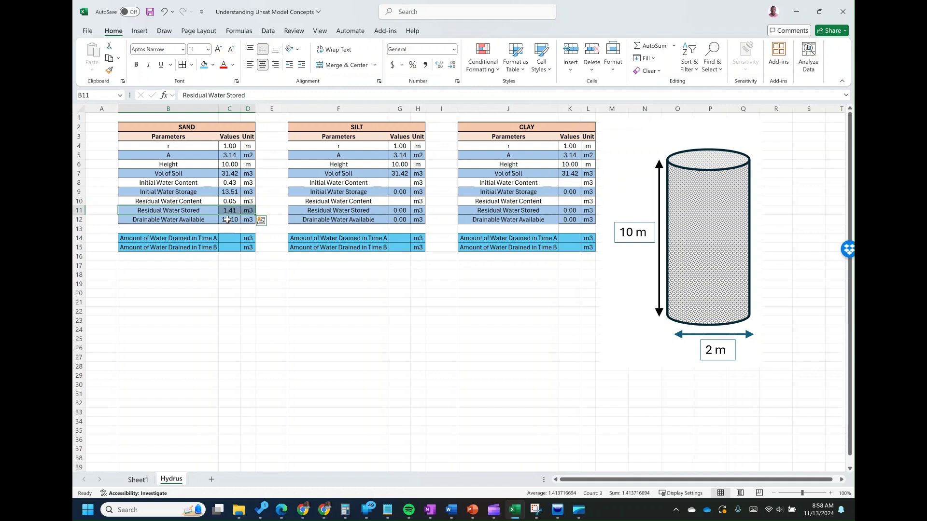
left_click(231, 300)
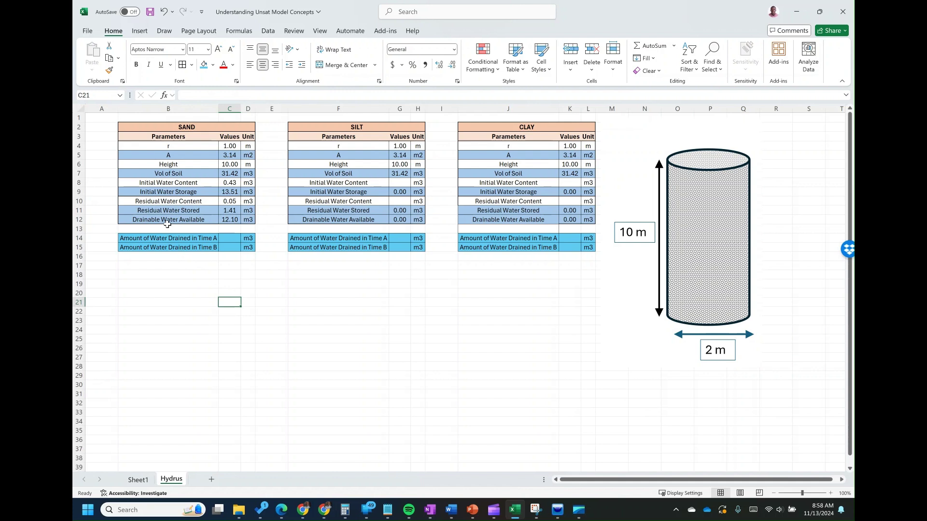
left_click(226, 222)
left_click(237, 274)
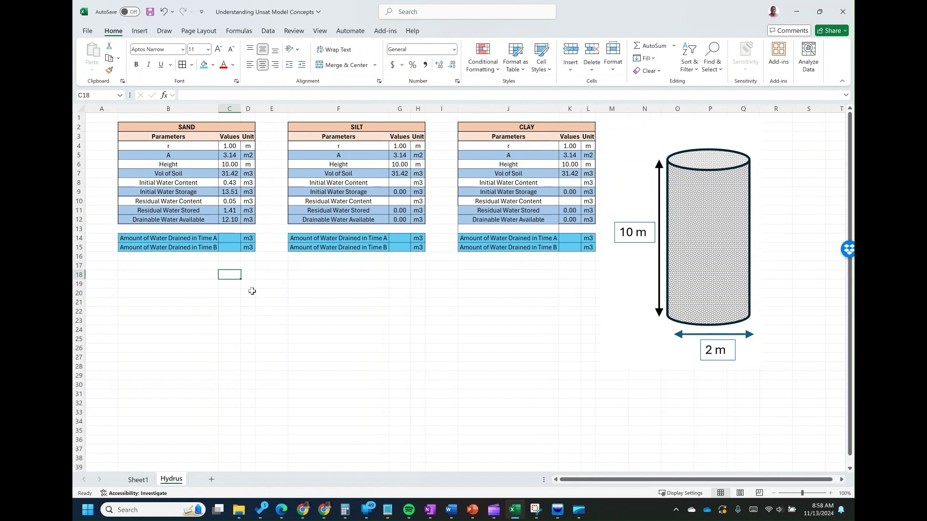
Change the sand table's Time A label to "Amount of Water Drained in 10 dyas" and fit column B to its text
left_click(216, 238)
left_click(280, 95)
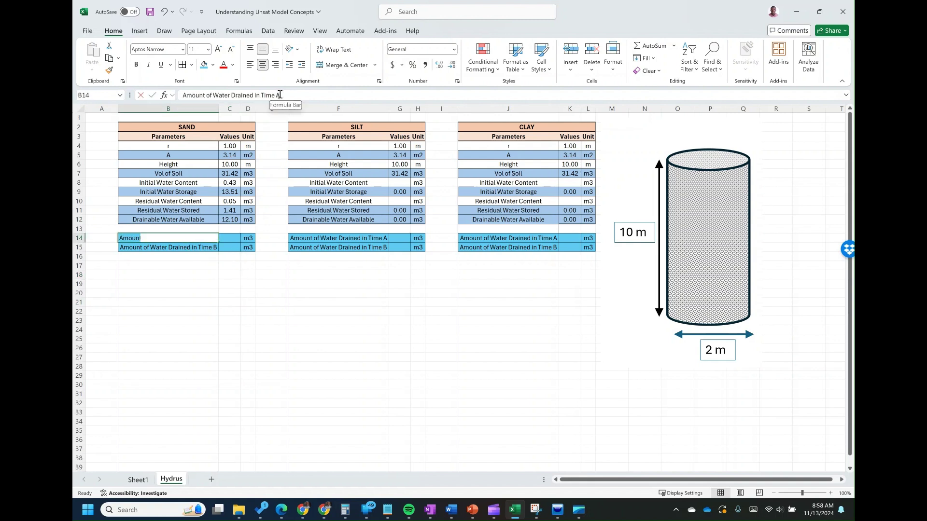
double_click(280, 95)
key("BackSpace")
key("BackSpace")
key("BackSpace")
key("BackSpace")
key("BackSpace")
key("BackSpace")
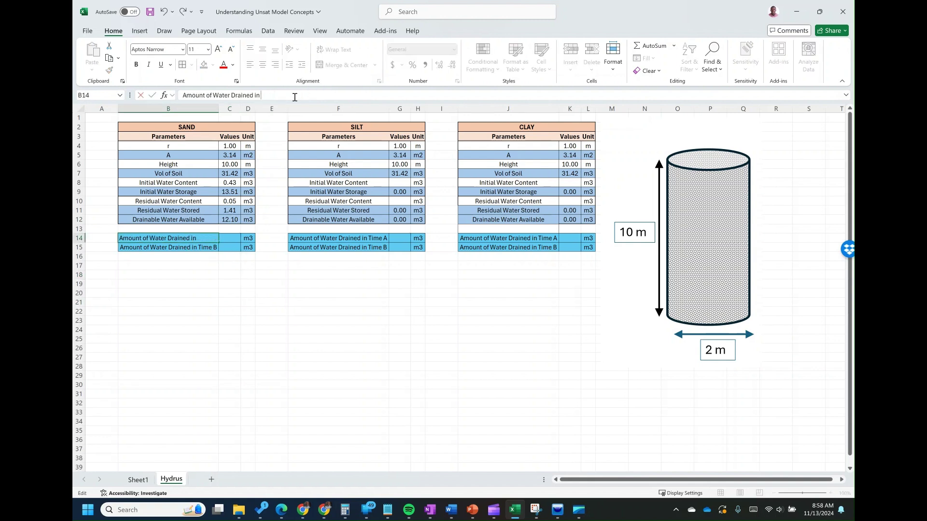
type("10 dyas")
key("Return")
double_click(219, 109)
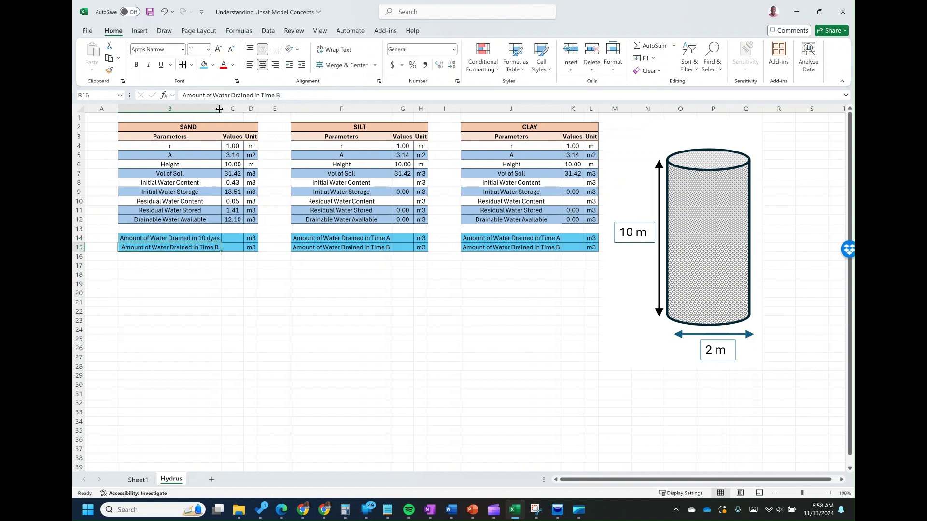
Switch to HYDRUS and plot the cumulative Seepage Face Flux against time for the 10-day sand drainage run
left_click(567, 479)
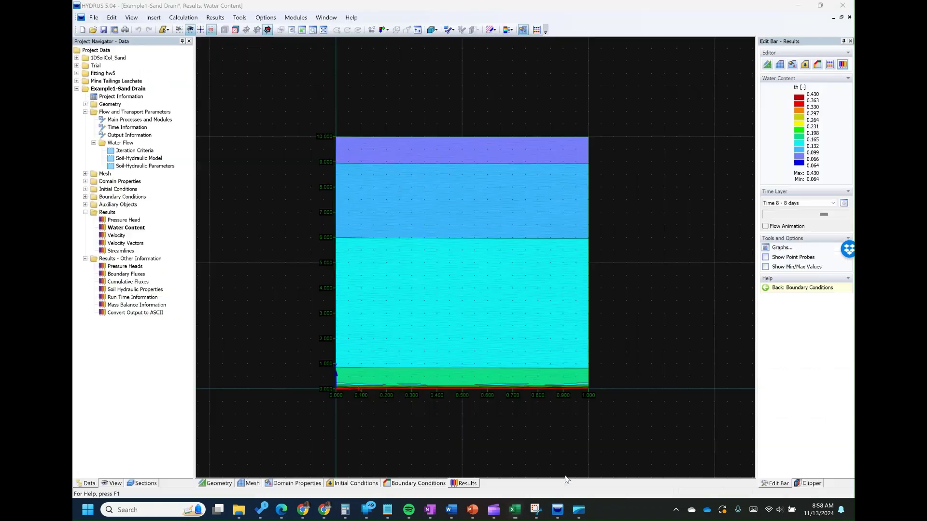
left_click(129, 283)
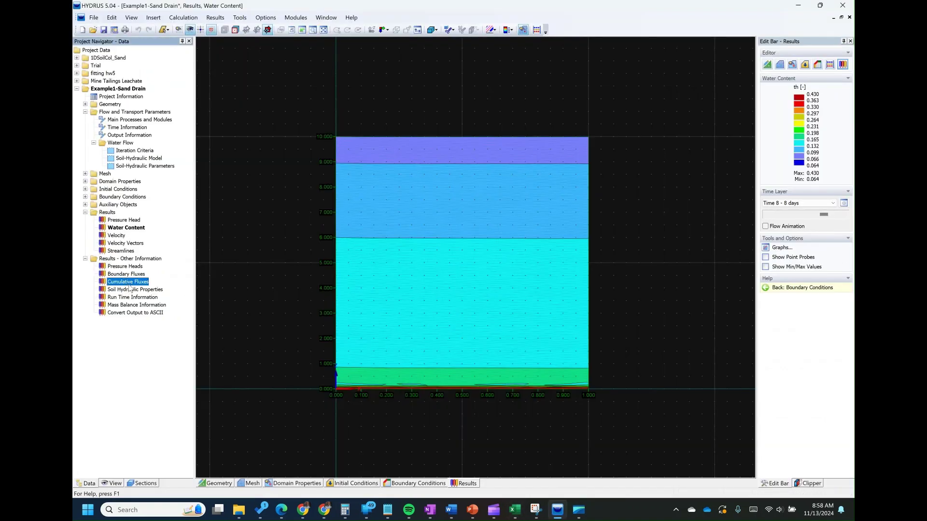
double_click(140, 286)
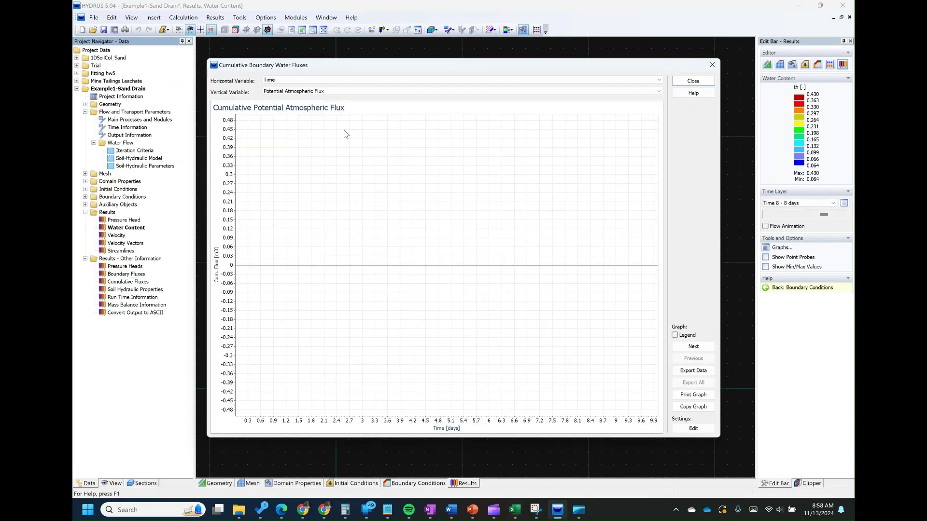
left_click(344, 91)
left_click(309, 135)
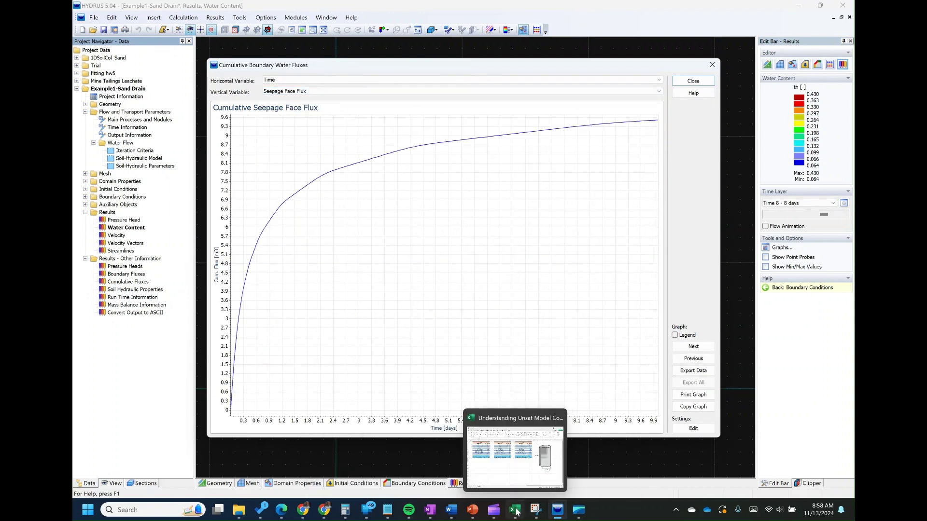
In the Excel sheet, enter 9.5 m3 as the sand's amount of water drained in 10 days
left_click(517, 490)
left_click(232, 238)
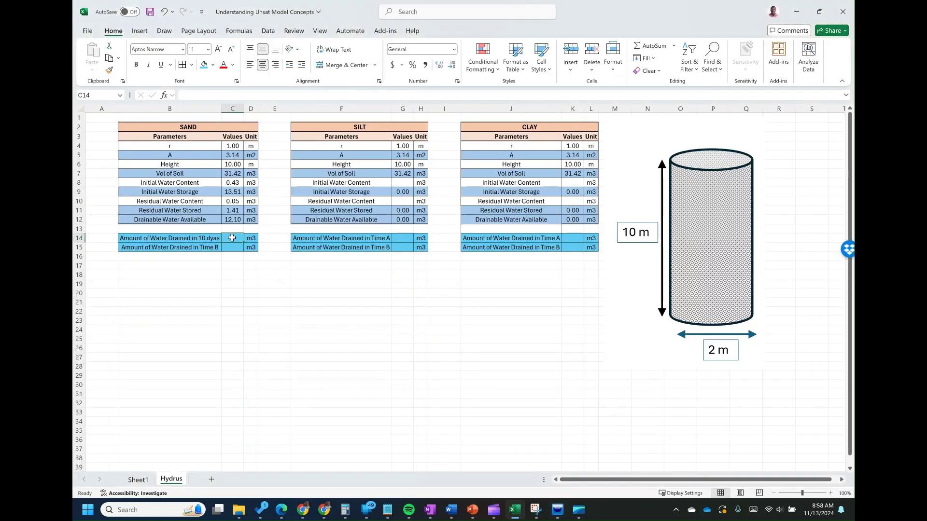
type("9.5")
key("Return")
left_click(275, 311)
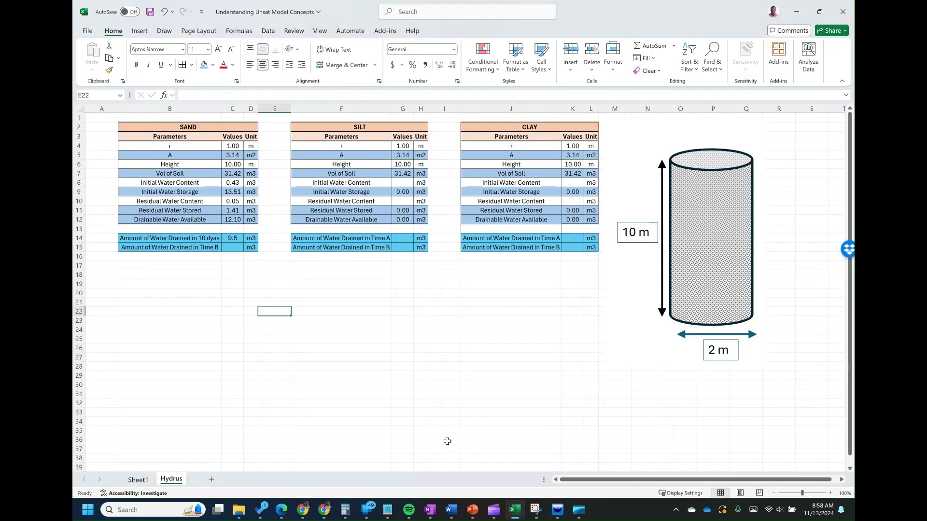
Return to HYDRUS, close the flux graph and set the simulation's Final Time to 15 days, accepting deletion of the existing results
left_click(558, 510)
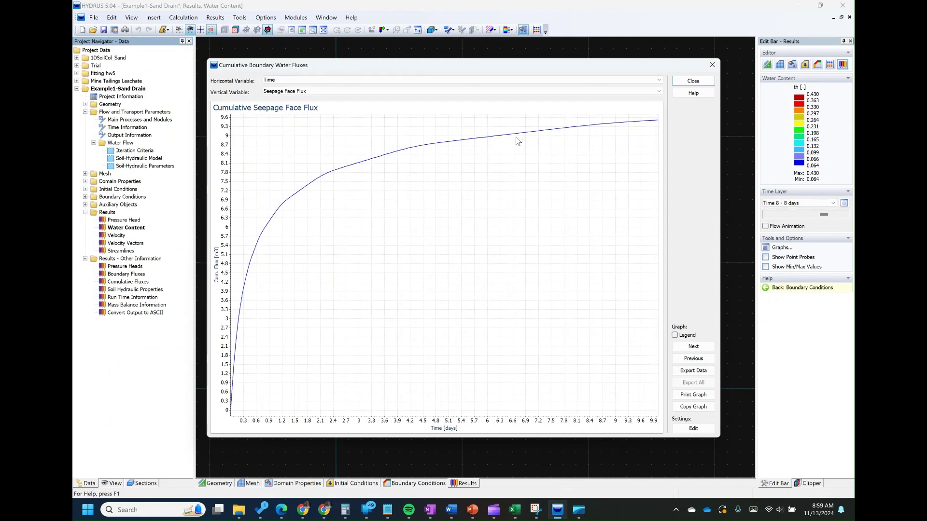
left_click(693, 80)
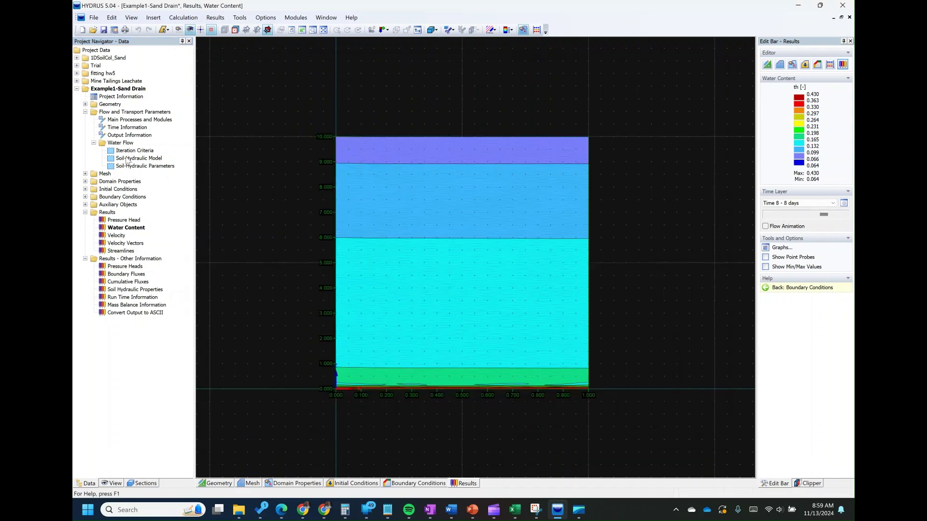
double_click(124, 128)
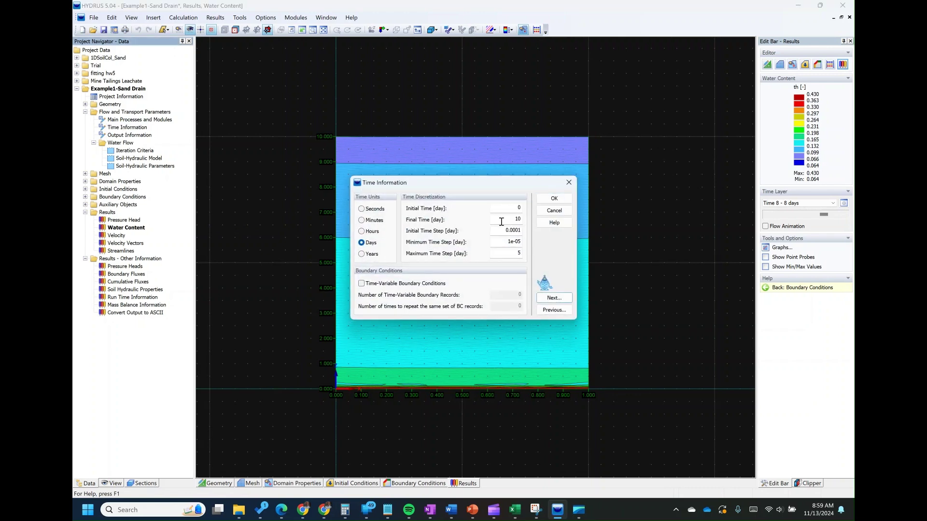
left_click_drag(501, 222, 528, 216)
type("15")
left_click(553, 199)
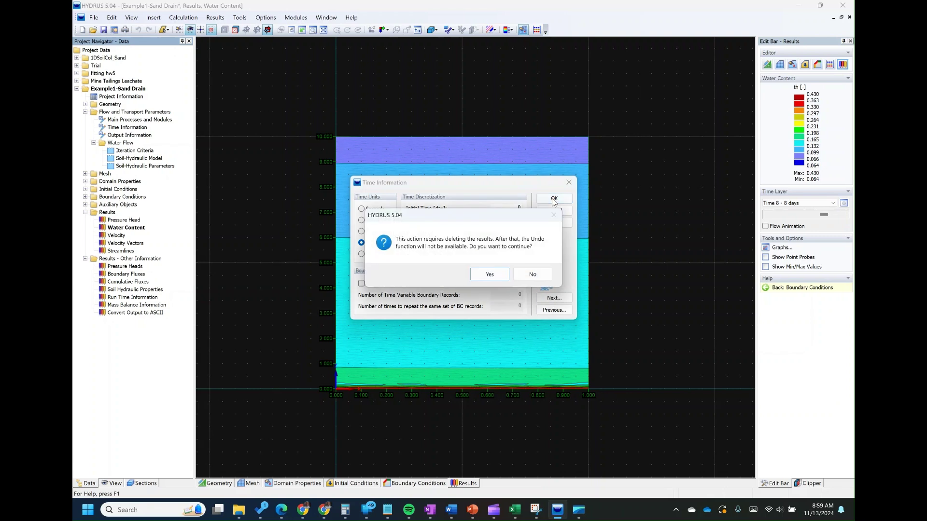
left_click(487, 273)
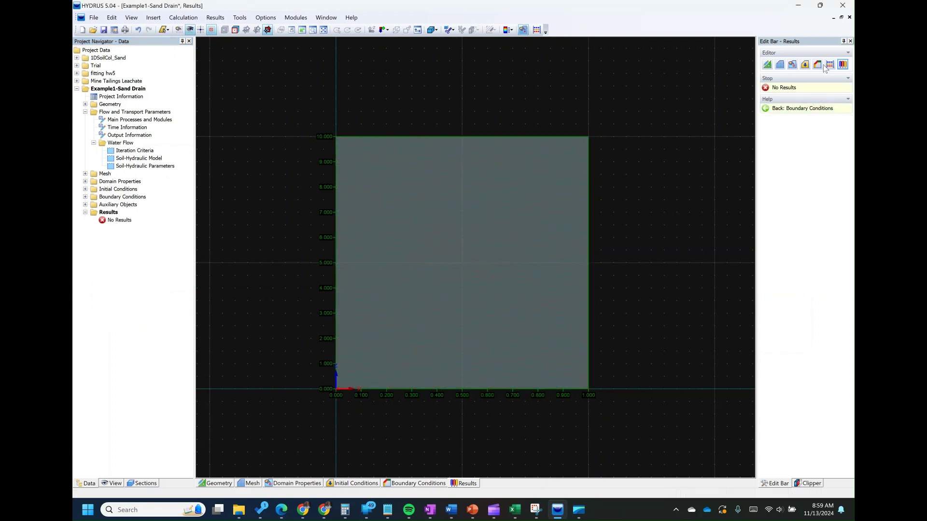
Run the sand drainage calculation despite the differing boundary condition values, and close the calculation window when it finishes
left_click(833, 67)
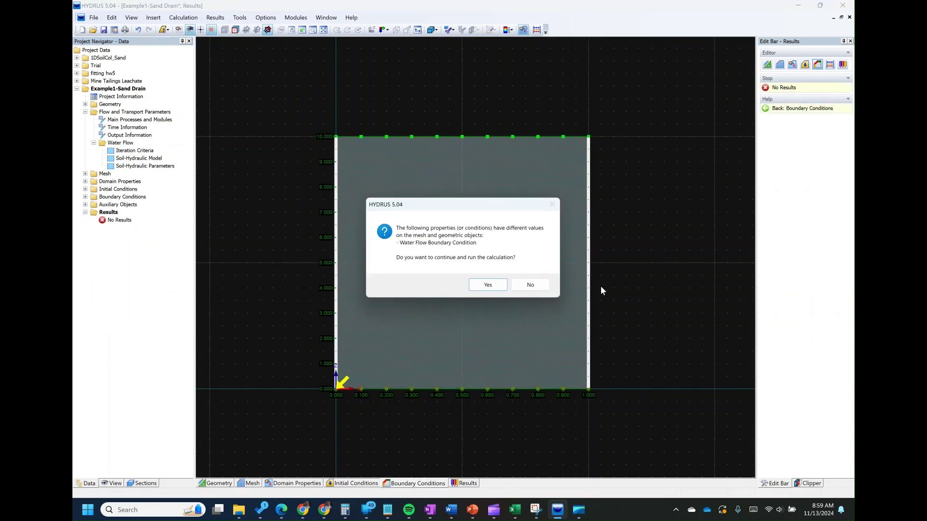
left_click(492, 286)
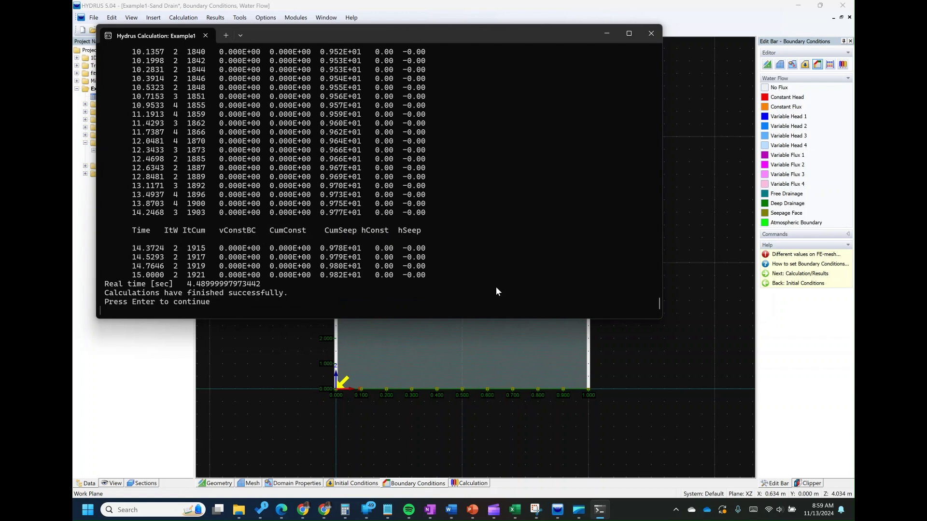
key("Return")
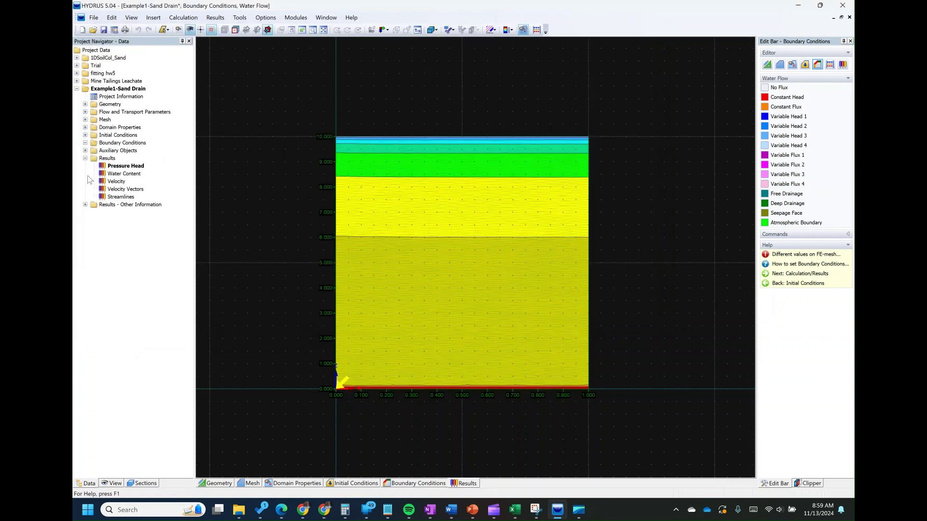
Plot the cumulative Seepage Face Flux against time for the 15-day sand run
left_click(86, 205)
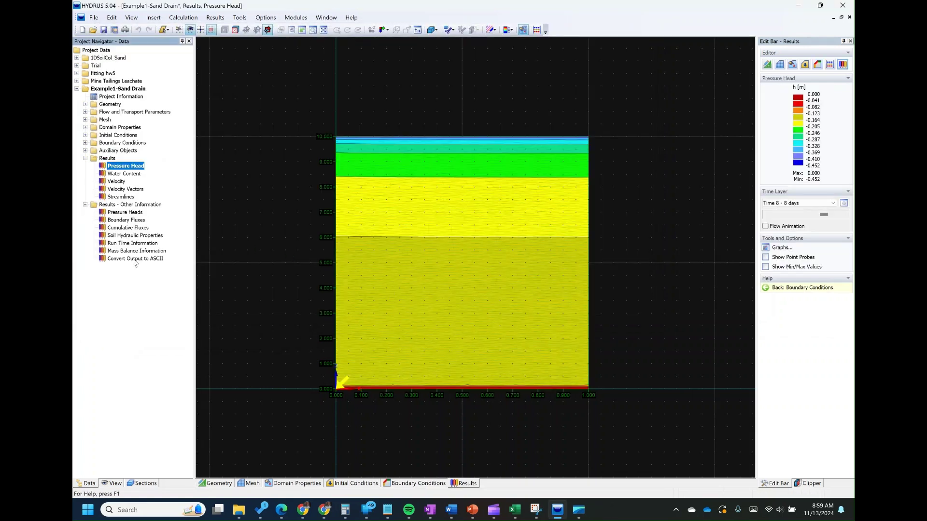
double_click(125, 227)
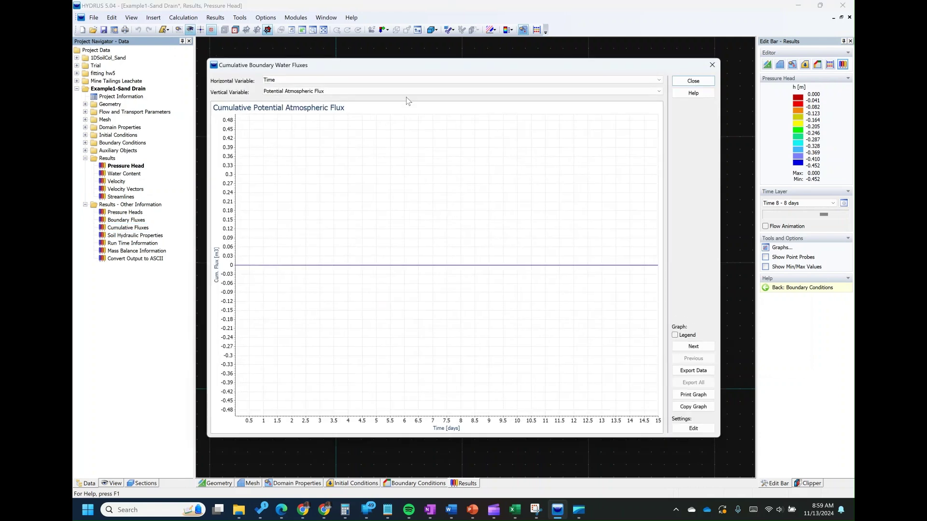
left_click(402, 92)
left_click(284, 140)
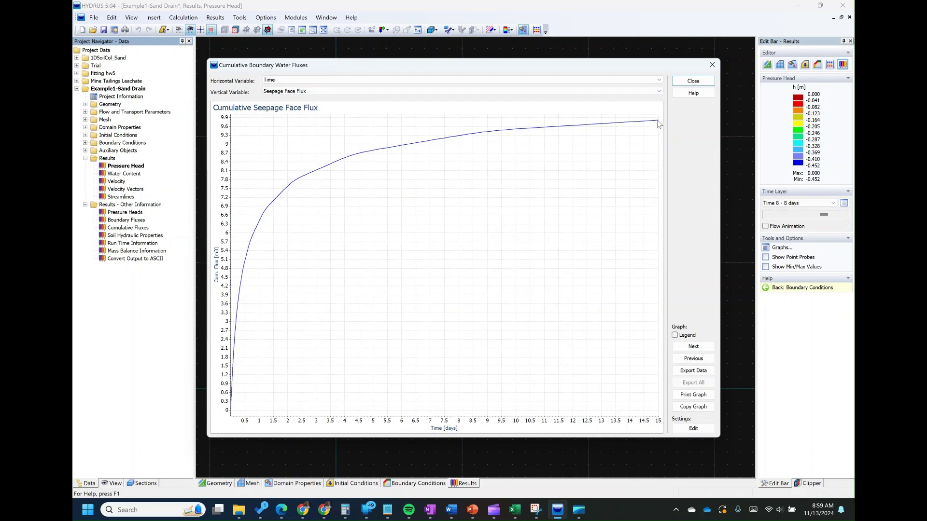
In the Excel sheet, enter 9.9 m3 as the sand's Amount of Water Drained in Time B
mouse_move(515, 510)
left_click(520, 468)
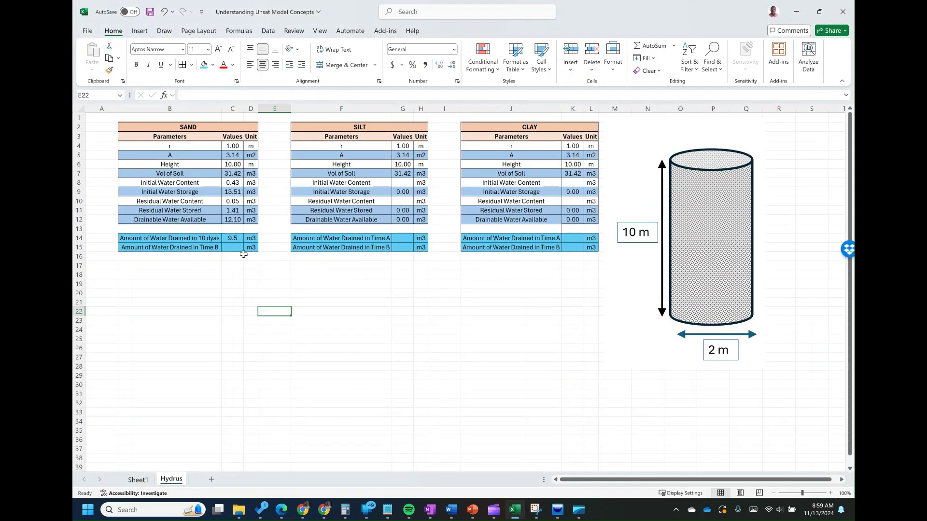
left_click(237, 248)
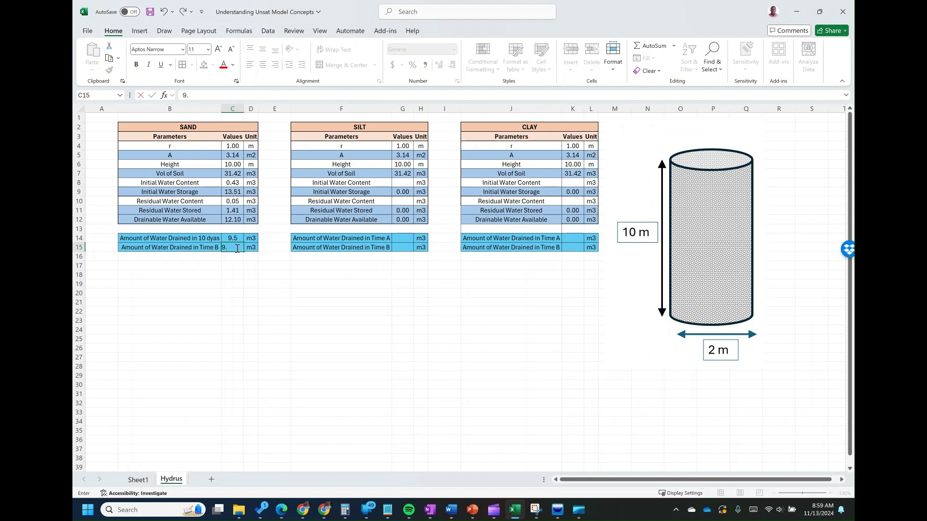
type("9.9")
key("Return")
left_click(275, 320)
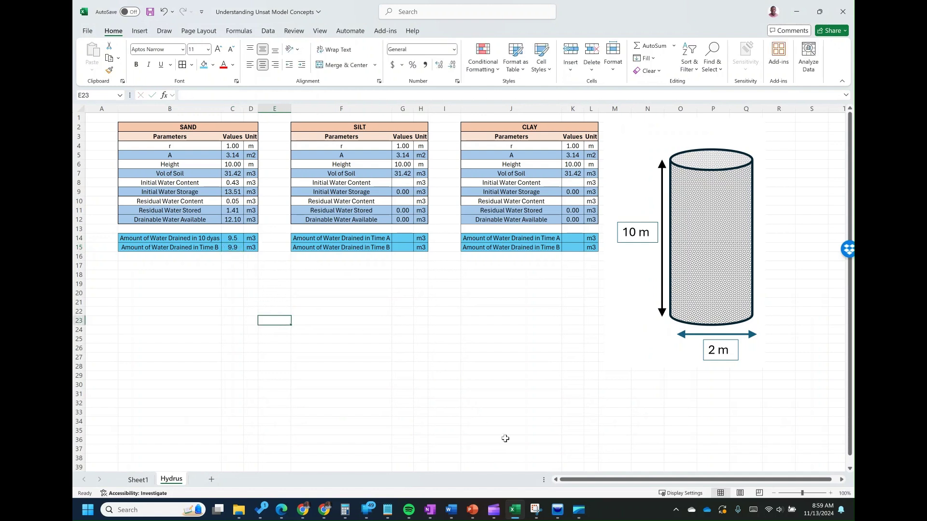
left_click(213, 248)
left_click(242, 358)
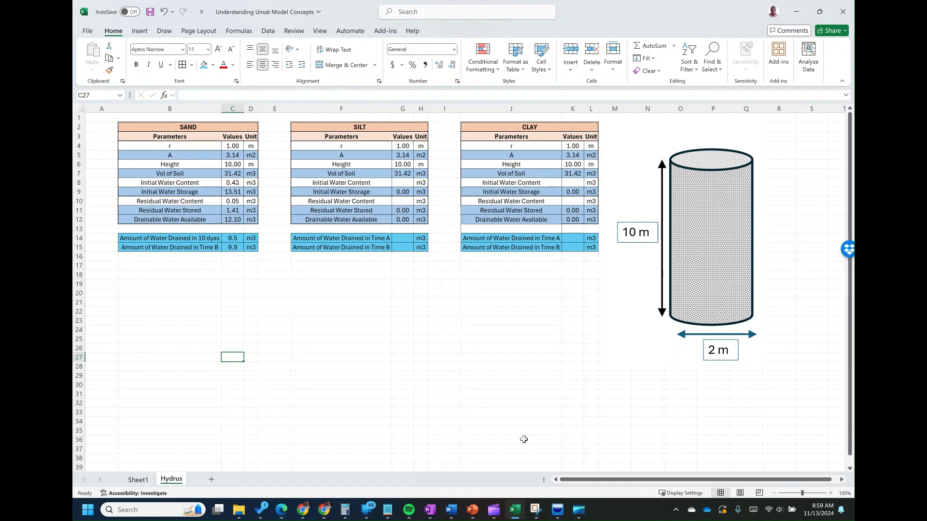
Back in HYDRUS, close the flux graph and inspect the material distribution and material options under Domain Properties
left_click(568, 454)
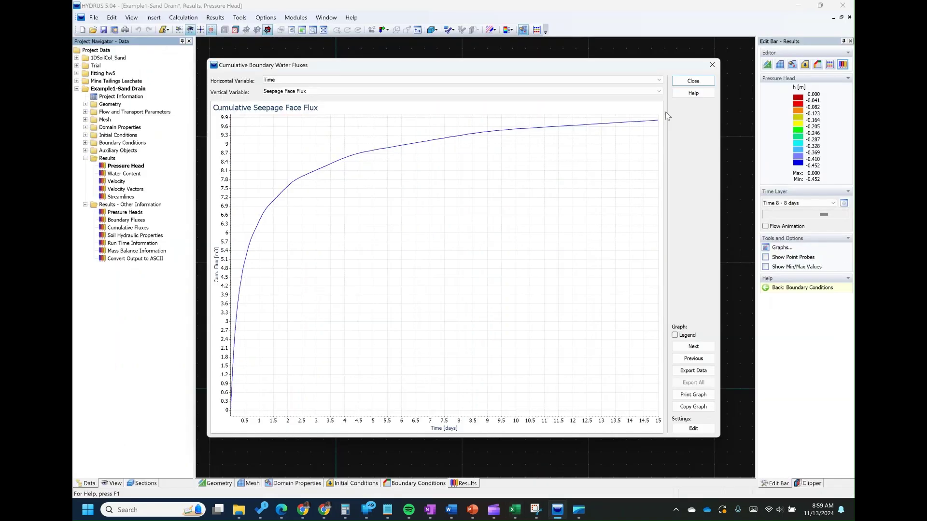
left_click(702, 82)
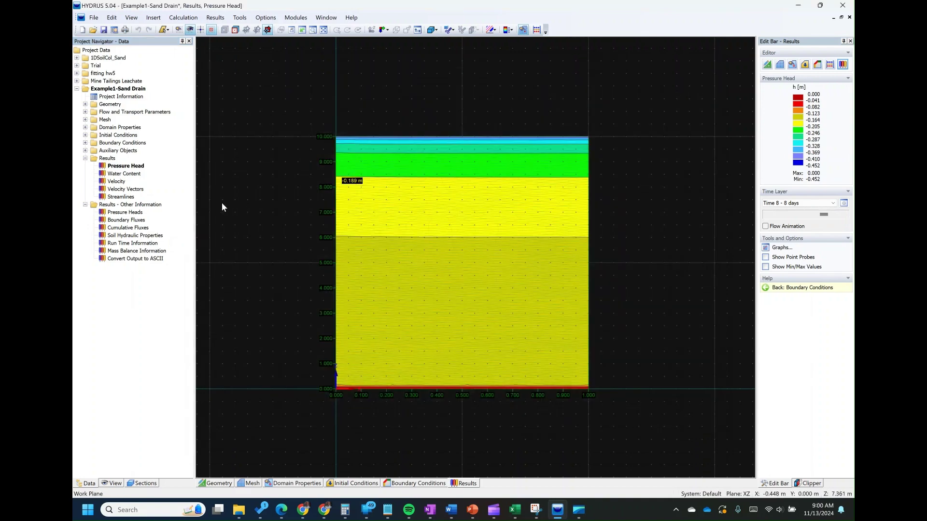
left_click(85, 159)
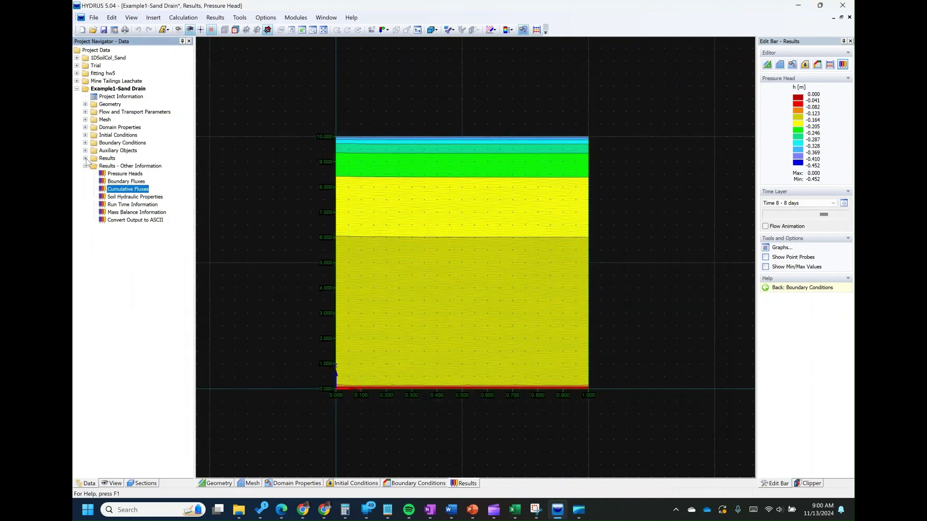
left_click(86, 127)
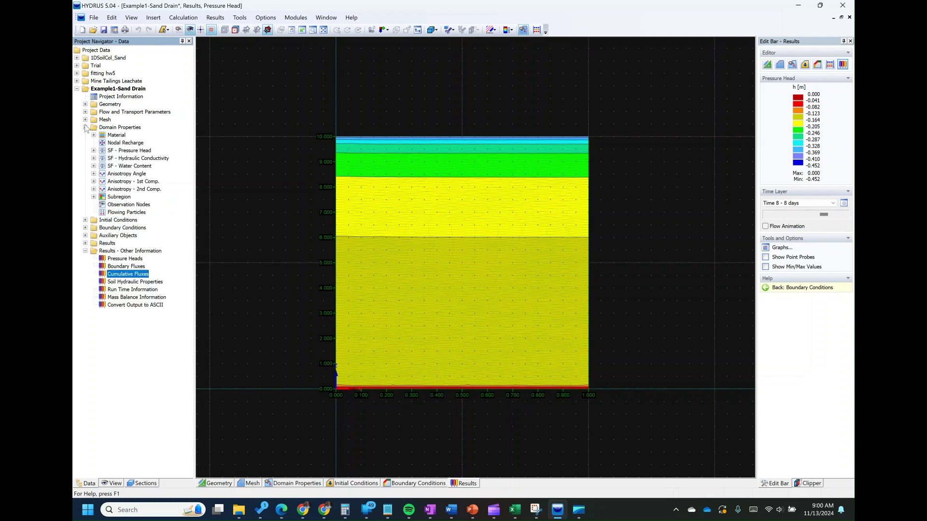
double_click(122, 136)
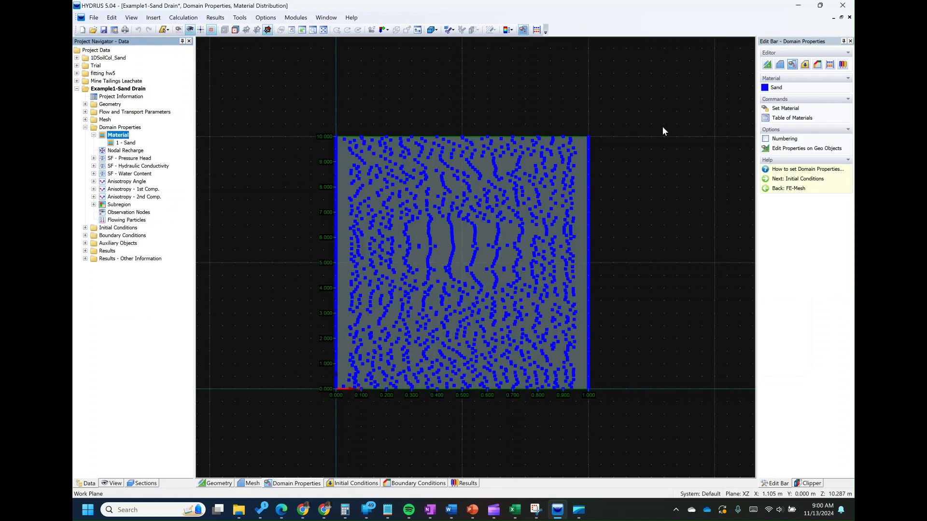
left_click(783, 109)
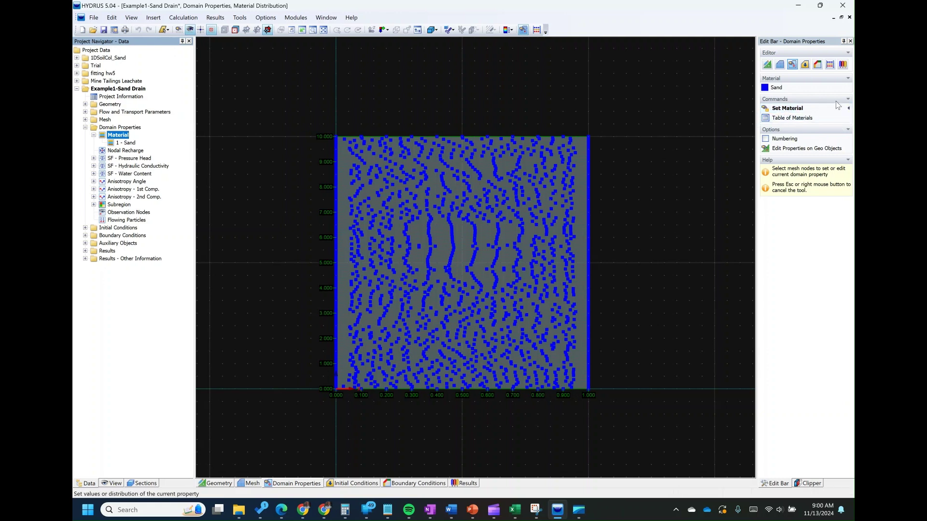
left_click(786, 86)
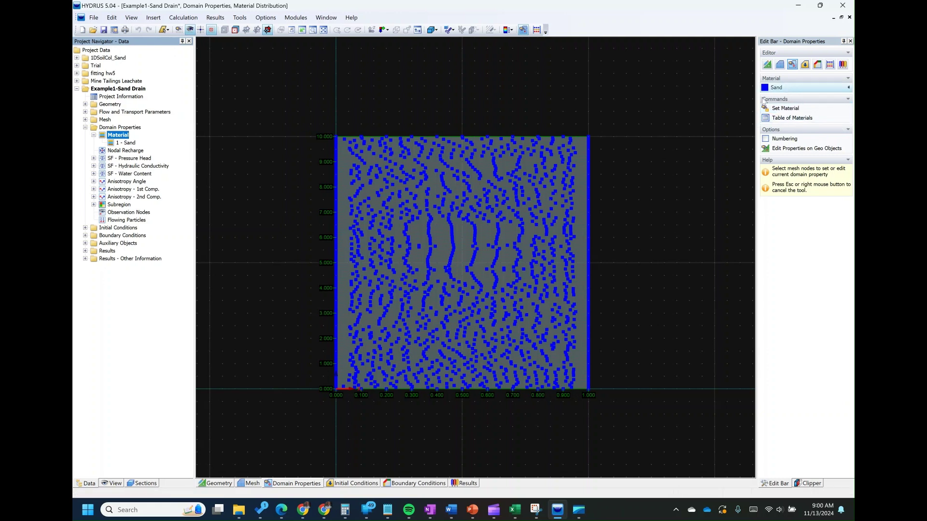
Go through the project settings from Project Information to Soil Hydraulic Parameters, keeping the process, time and output settings
left_click(85, 127)
double_click(120, 97)
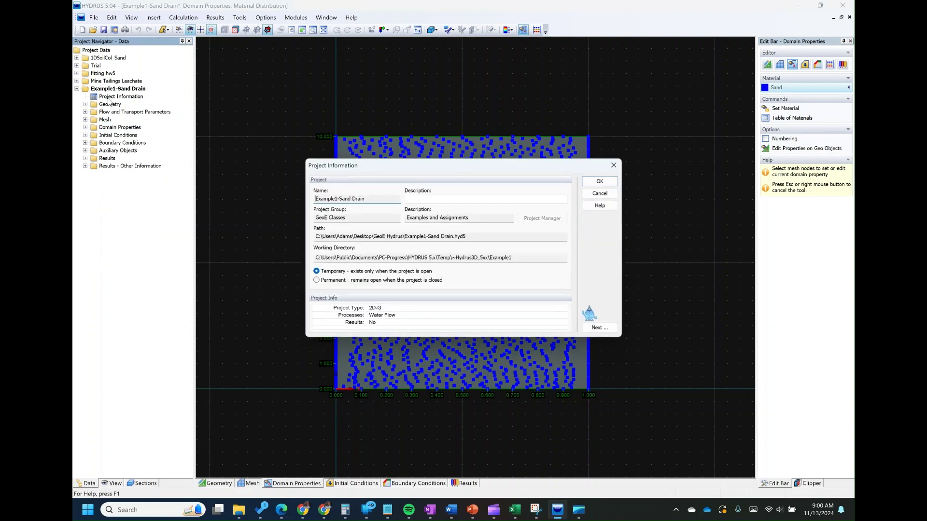
left_click(598, 327)
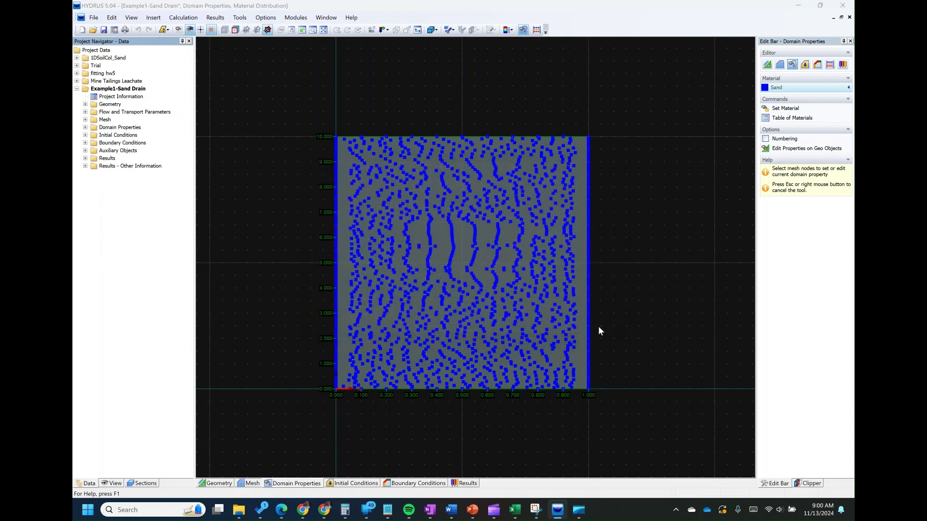
left_click(569, 363)
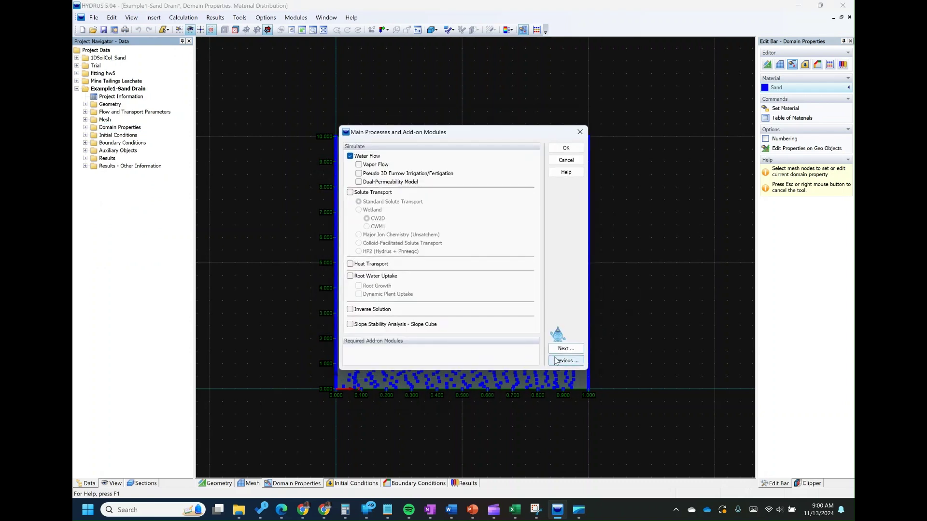
left_click(563, 350)
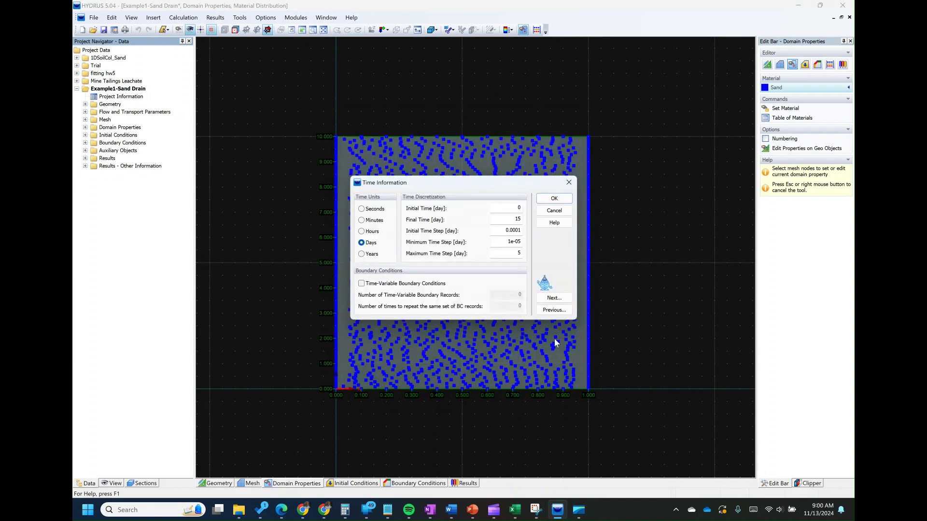
left_click(552, 299)
left_click(575, 300)
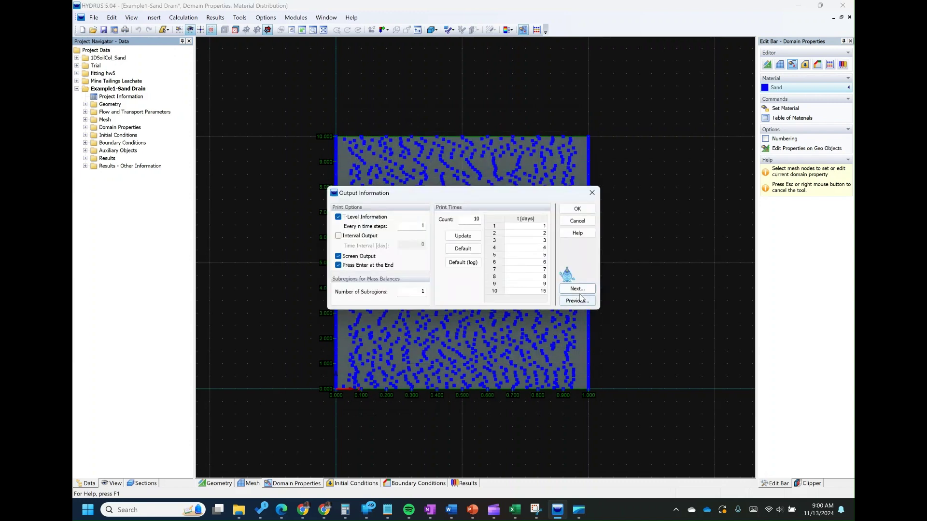
left_click(552, 340)
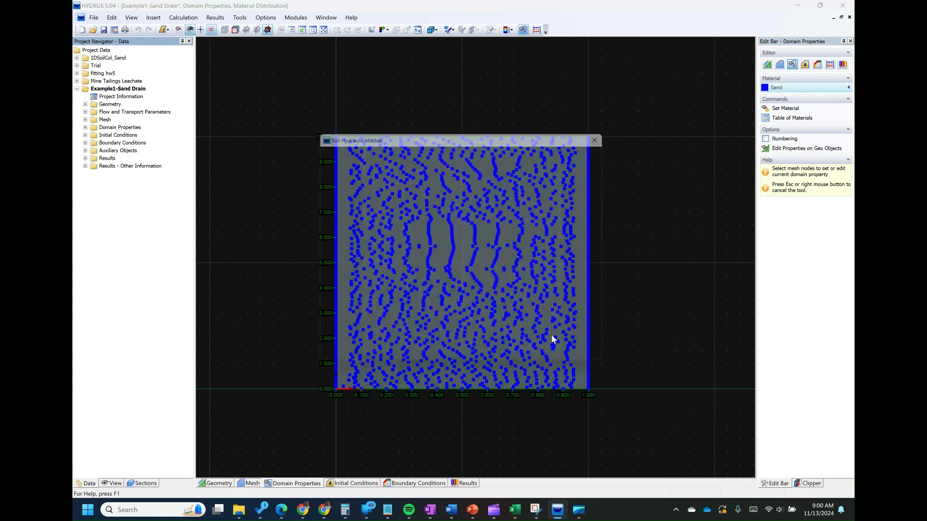
left_click(592, 349)
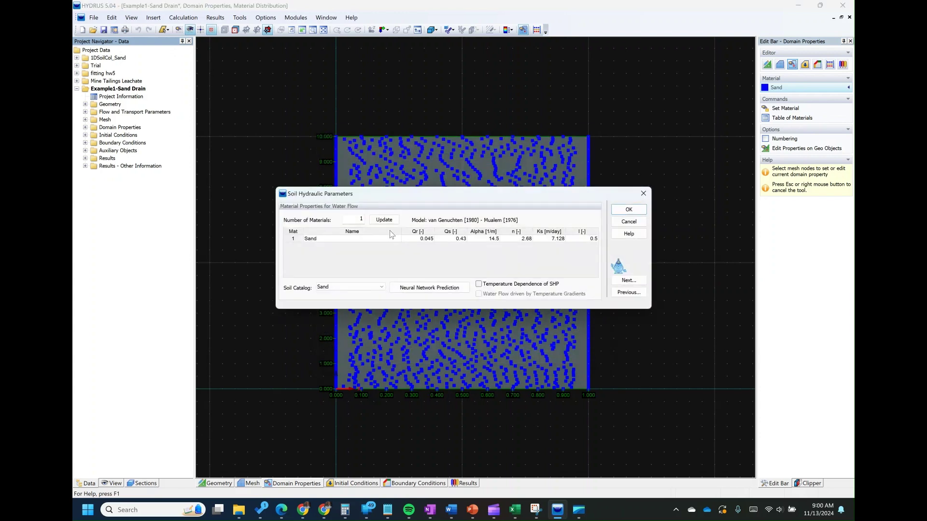
Change the material to Silt using the soil catalog and accept the new soil hydraulic parameters
left_click(374, 288)
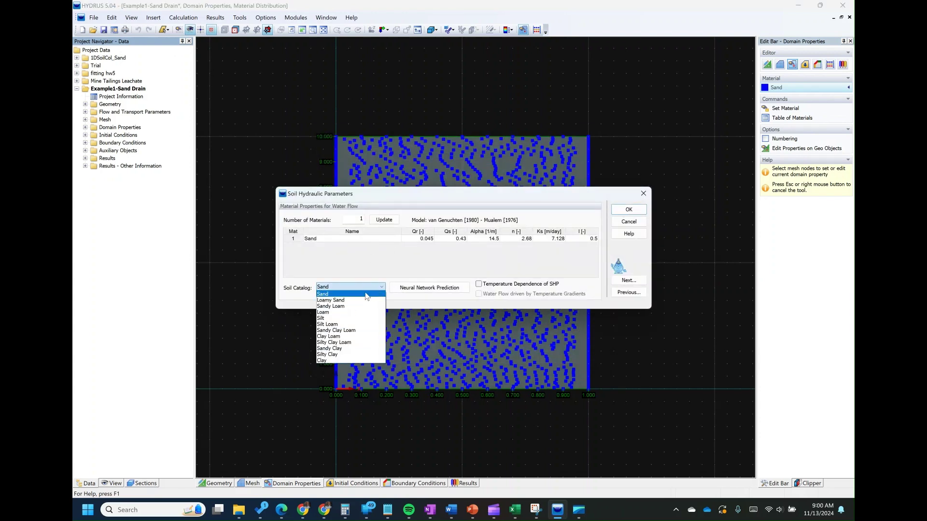
left_click(345, 318)
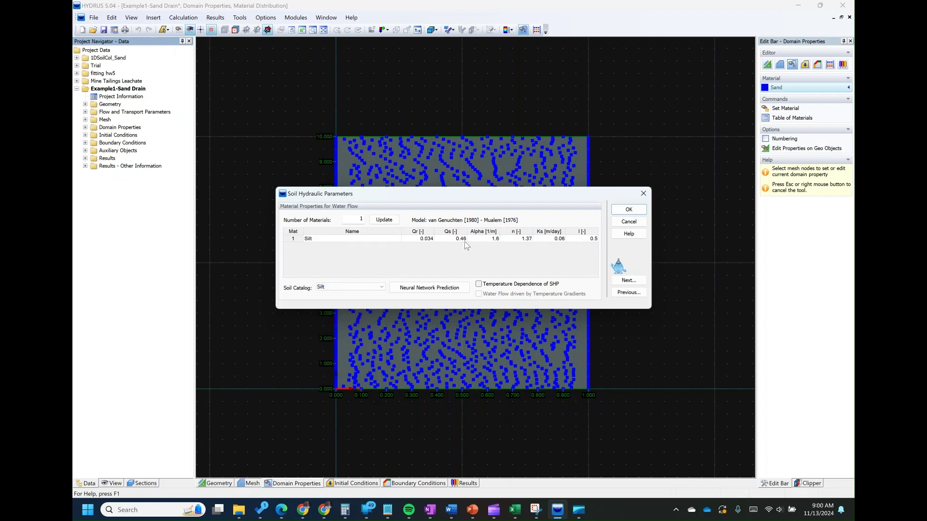
left_click(629, 211)
left_click(491, 274)
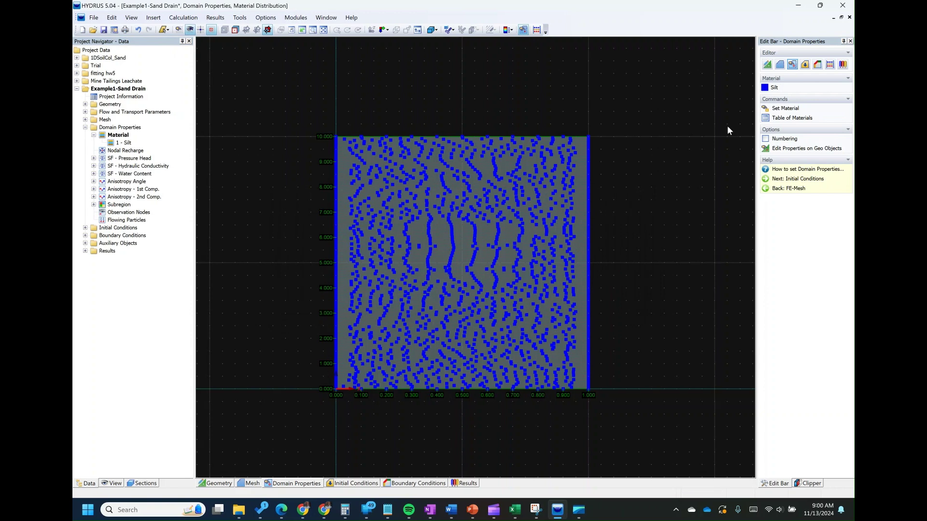
Run the silt drainage calculation and close the calculation window when it finishes
left_click(828, 65)
left_click(488, 286)
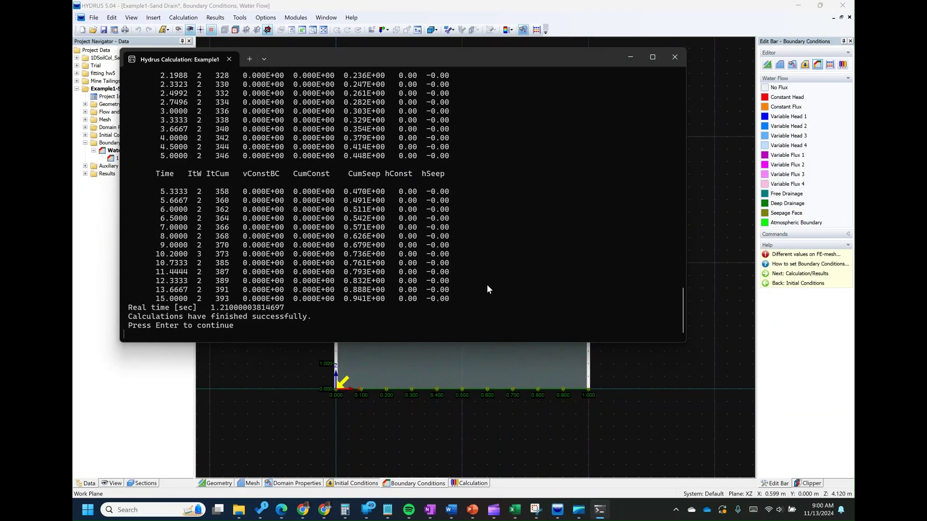
key("Return")
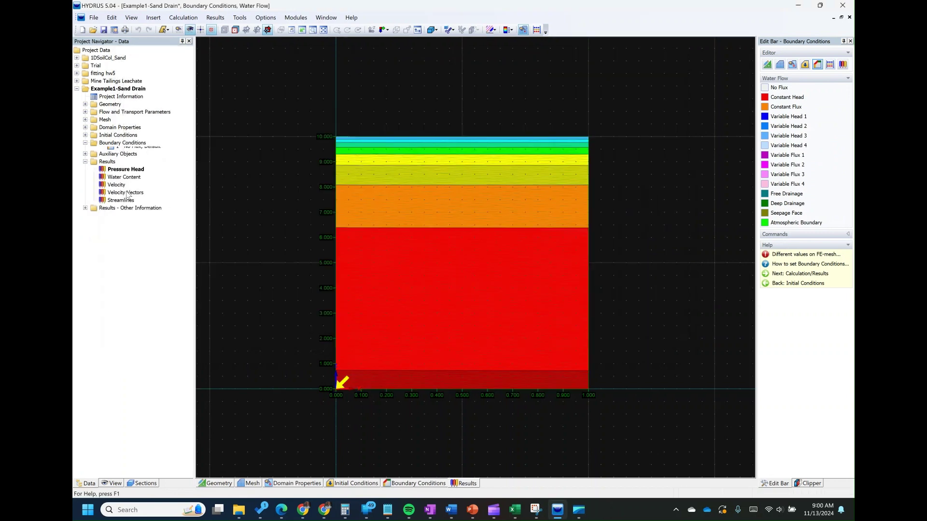
Plot the cumulative Seepage Face Flux against time for the 15-day silt run
left_click(86, 205)
double_click(128, 227)
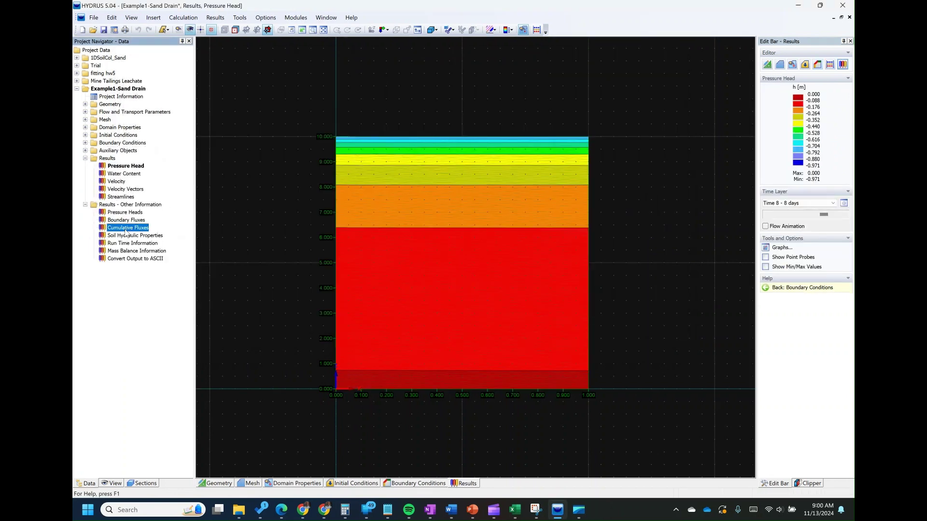
left_click(432, 90)
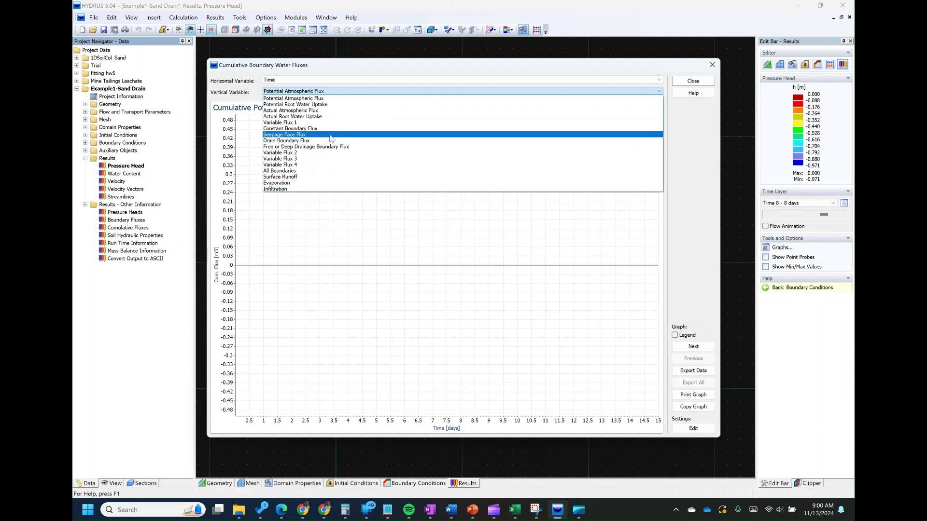
left_click(307, 135)
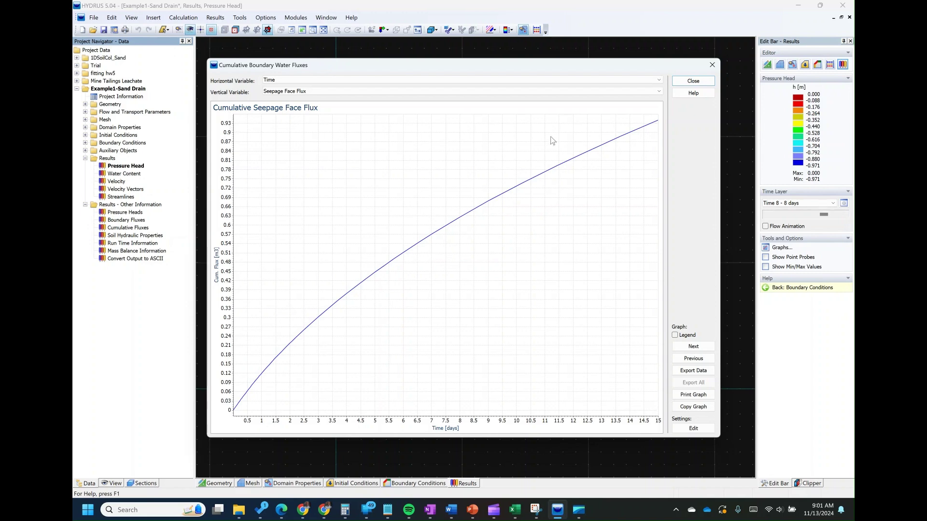
In the Excel sheet, change the sand table's last label to "Amount of Water Drained in Time 15"
mouse_move(517, 517)
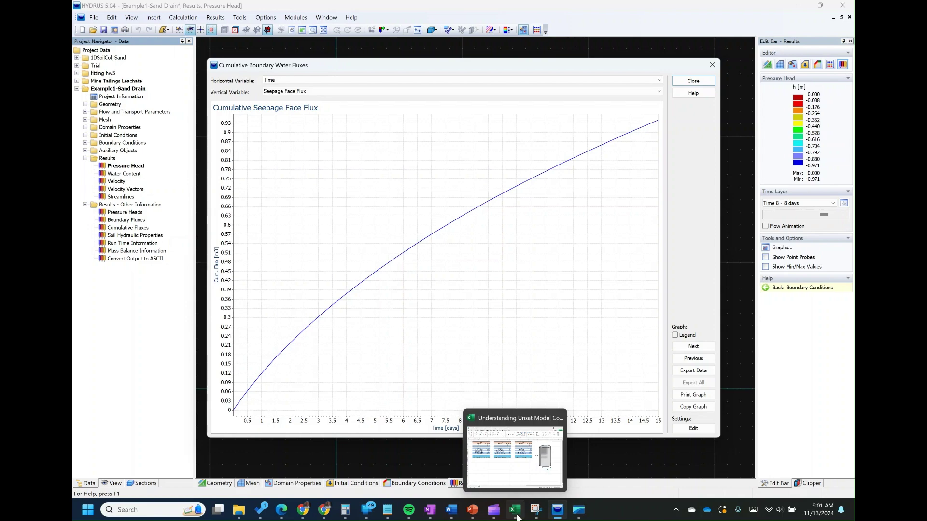
left_click(534, 468)
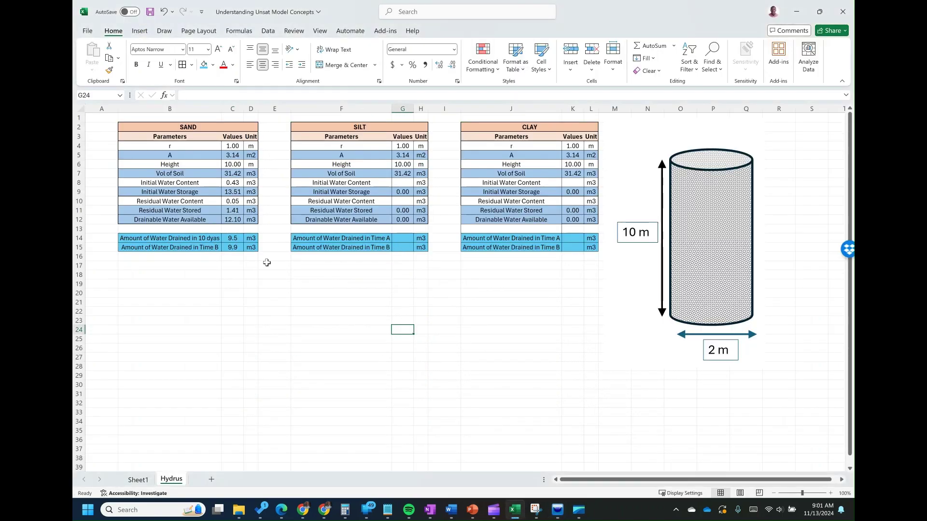
left_click(374, 238)
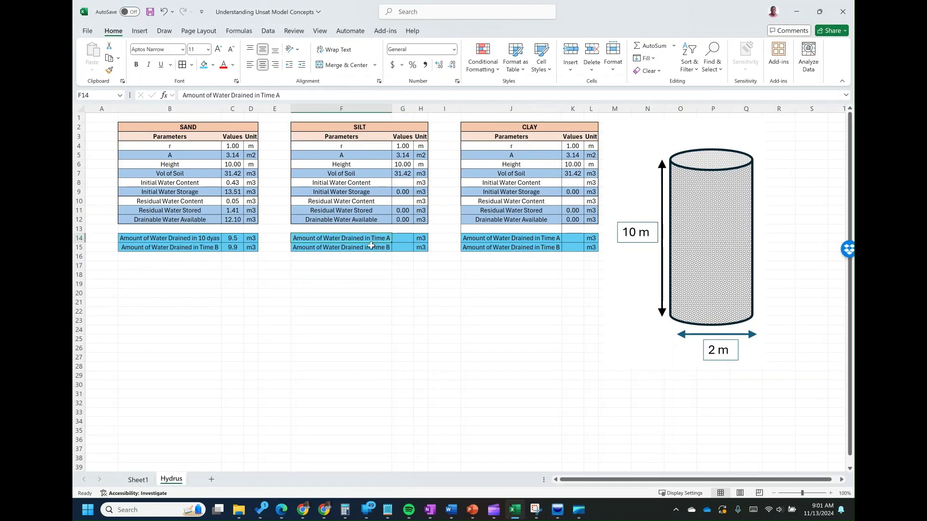
left_click(210, 248)
double_click(304, 97)
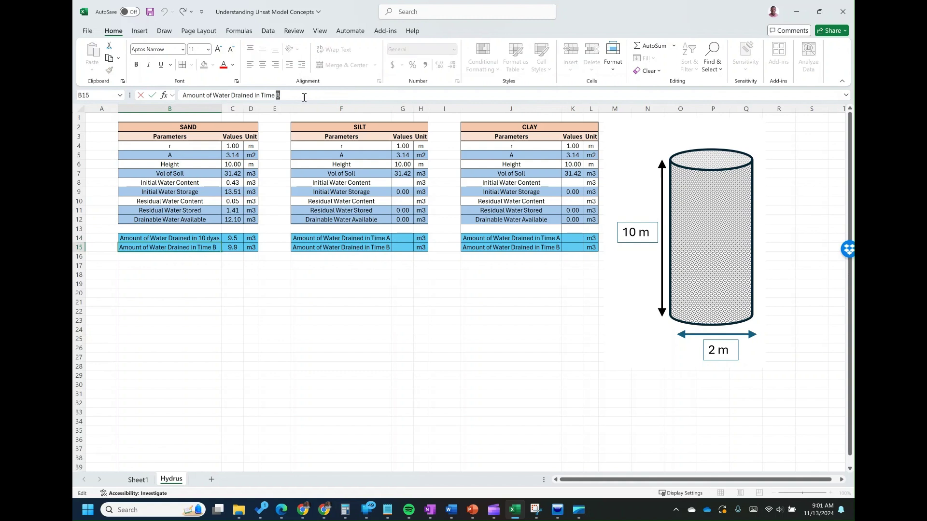
key("Return")
left_click(406, 248)
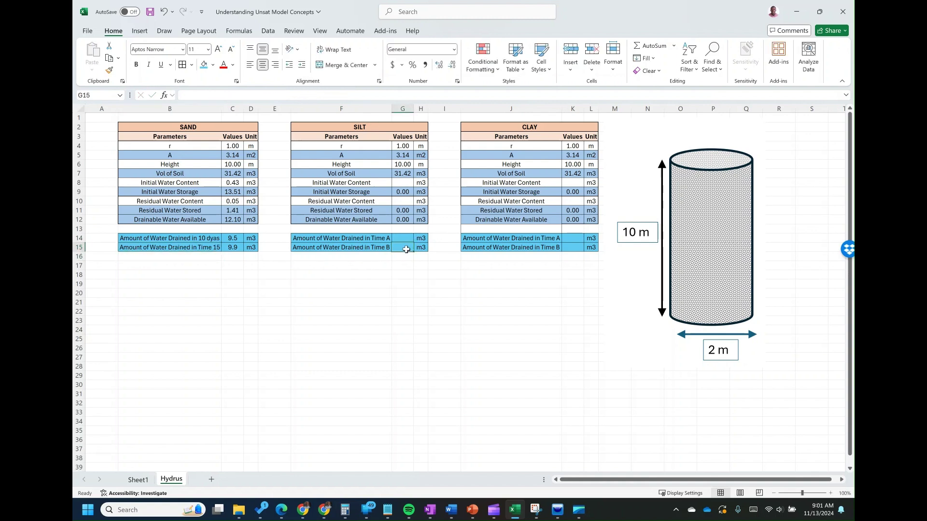
type("15")
left_click(403, 279)
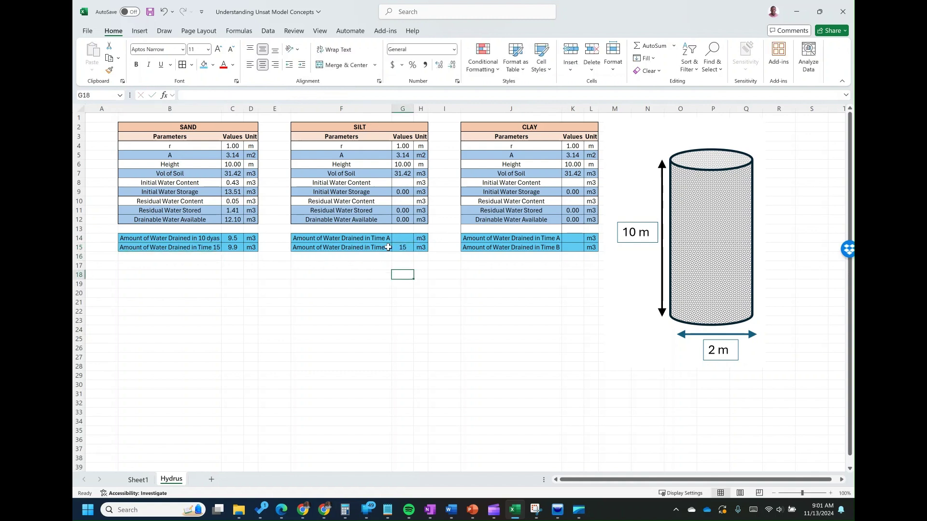
Recheck the silt flux graph in HYDRUS and enter 0.93 m3 in Excel as the silt's Amount of Water Drained in Time B
left_click(411, 250)
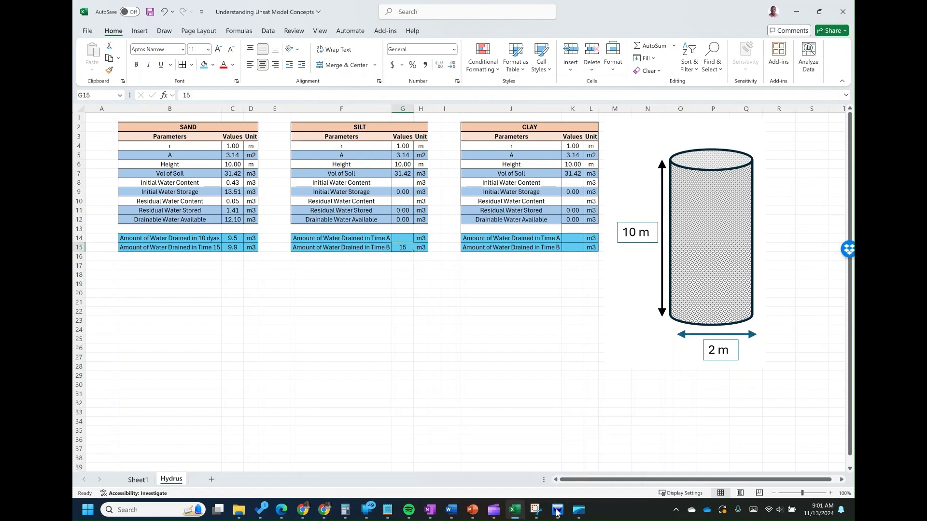
mouse_move(557, 510)
left_click(565, 477)
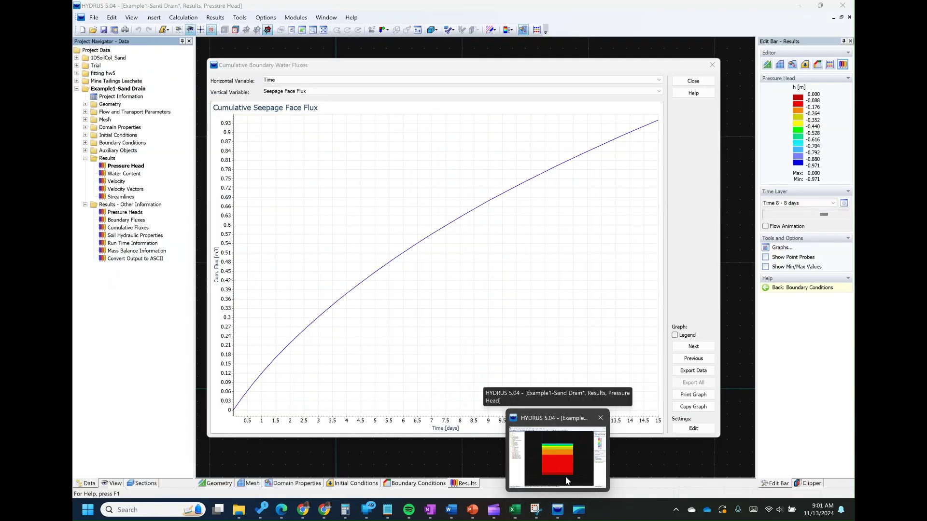
mouse_move(515, 510)
left_click(517, 472)
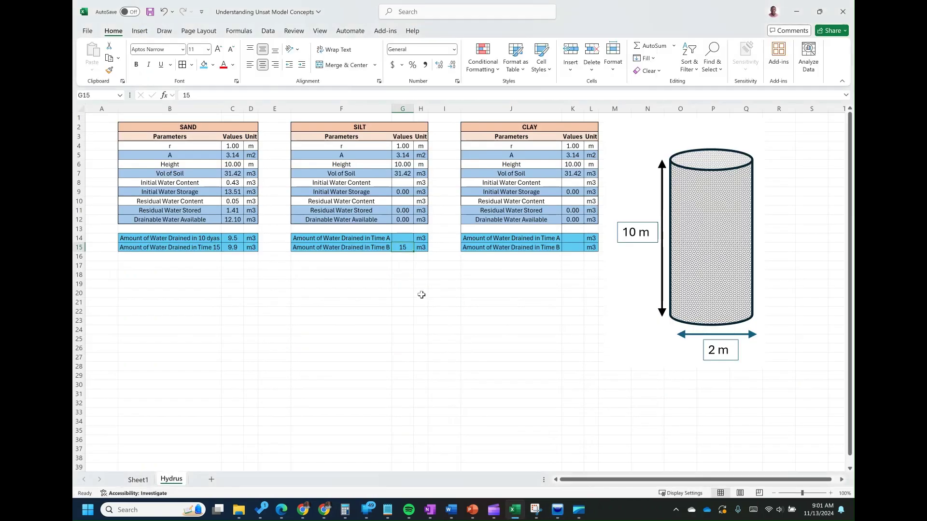
type("0")
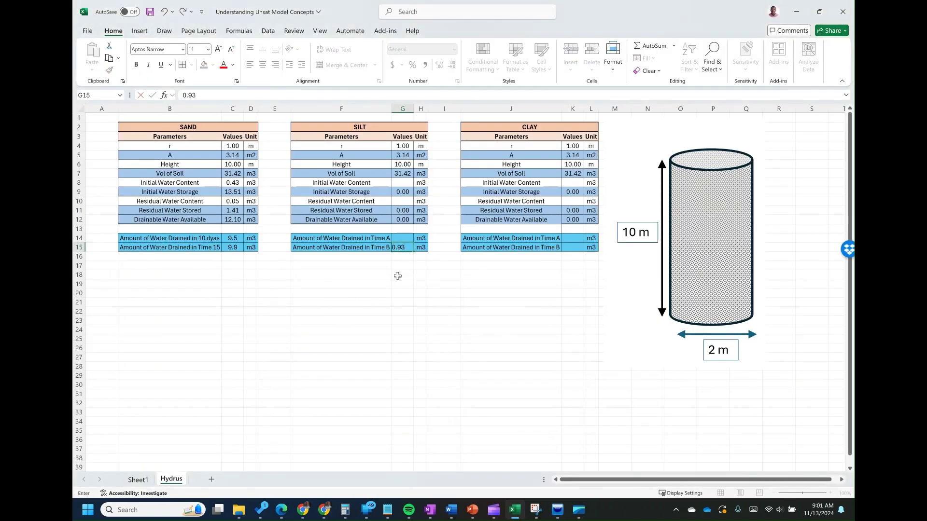
type(".93")
key("Return")
Change the silt label in F15 to "Amount of Water Drained in Time 15" and fit column F to its text
left_click(368, 248)
double_click(278, 97)
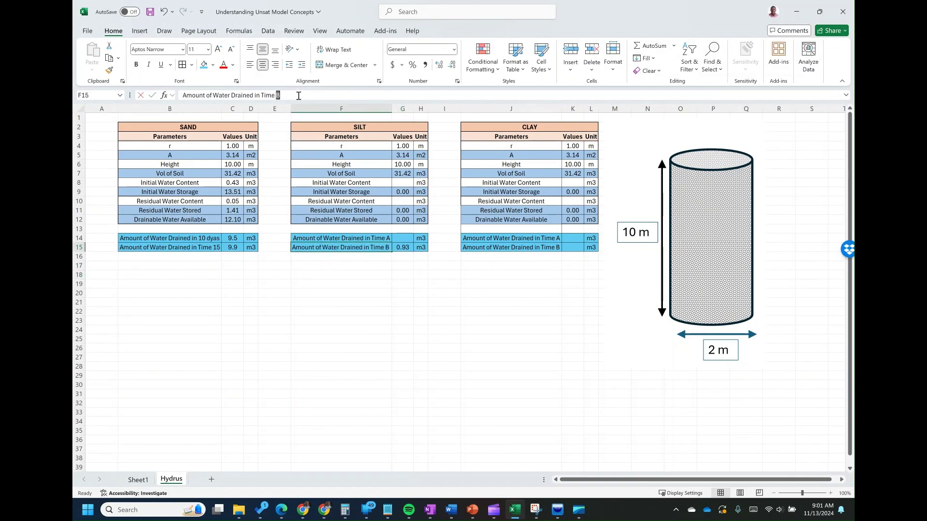
type("15")
key("Return")
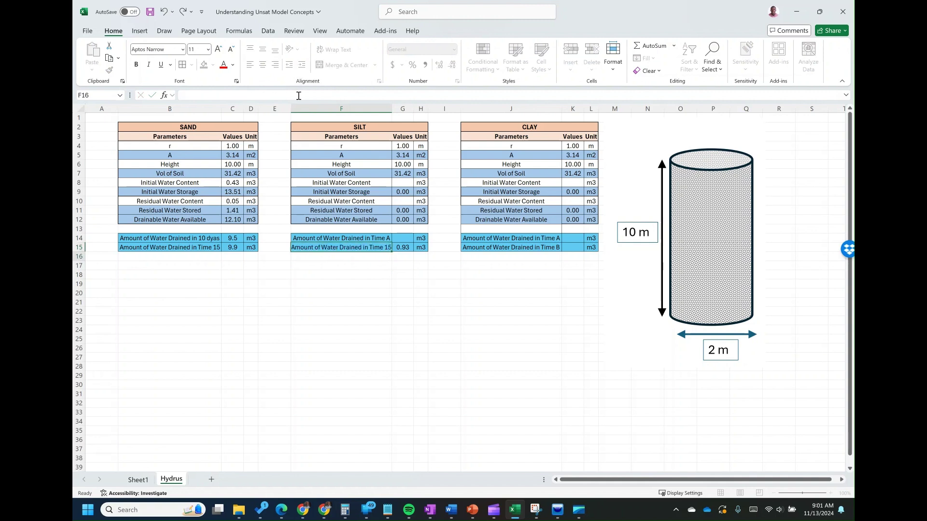
double_click(392, 110)
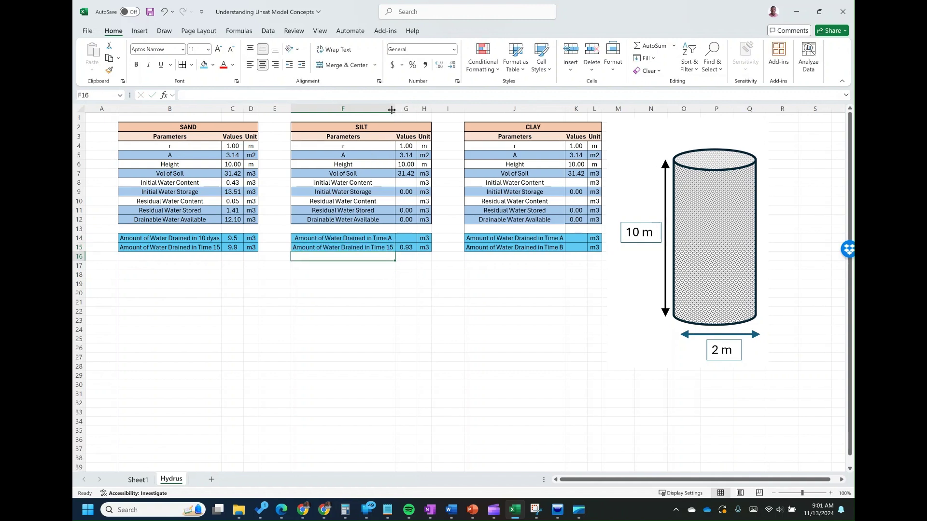
left_click(418, 315)
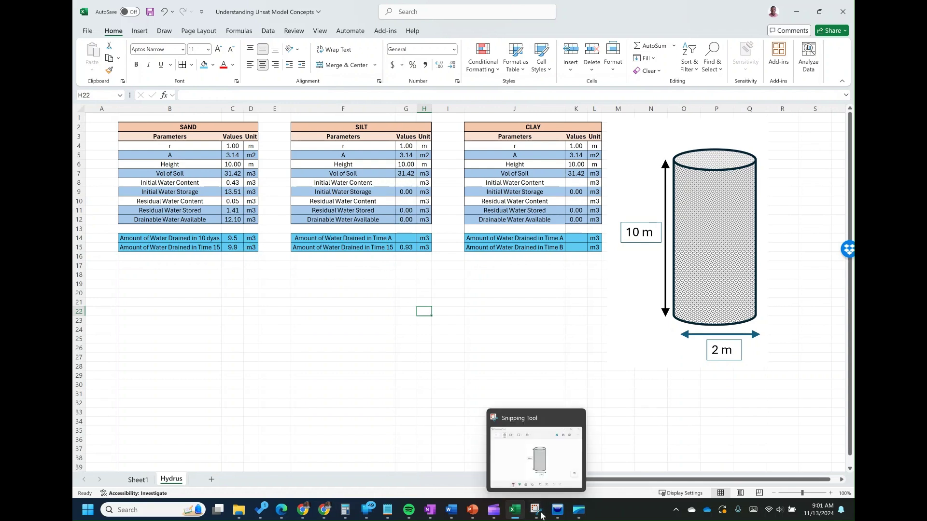
Back in HYDRUS, close the flux graph and open the Soil Hydraulic Parameters to examine the silt's water contents
left_click(557, 510)
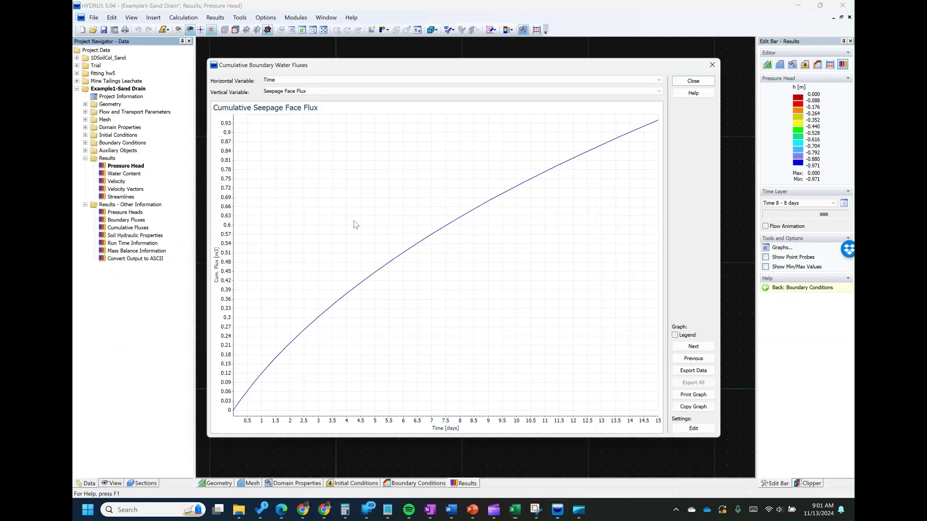
left_click(693, 81)
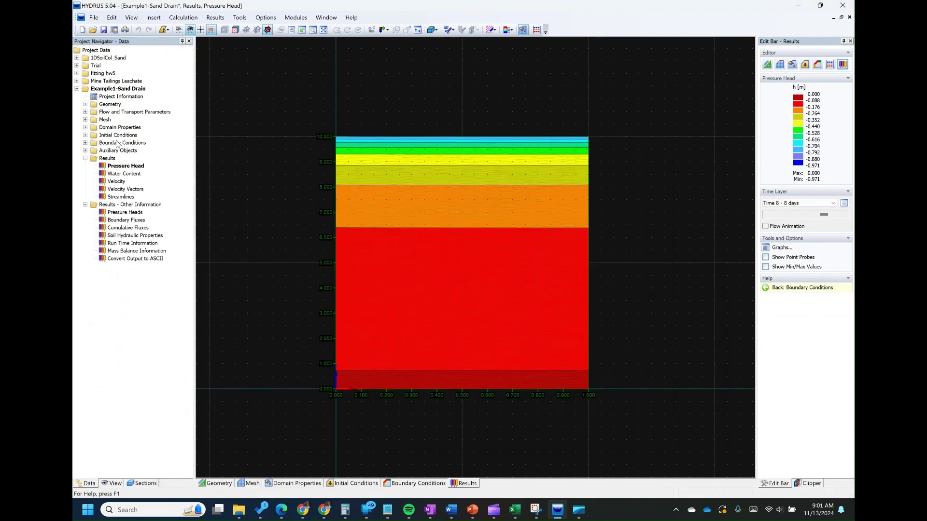
left_click(85, 135)
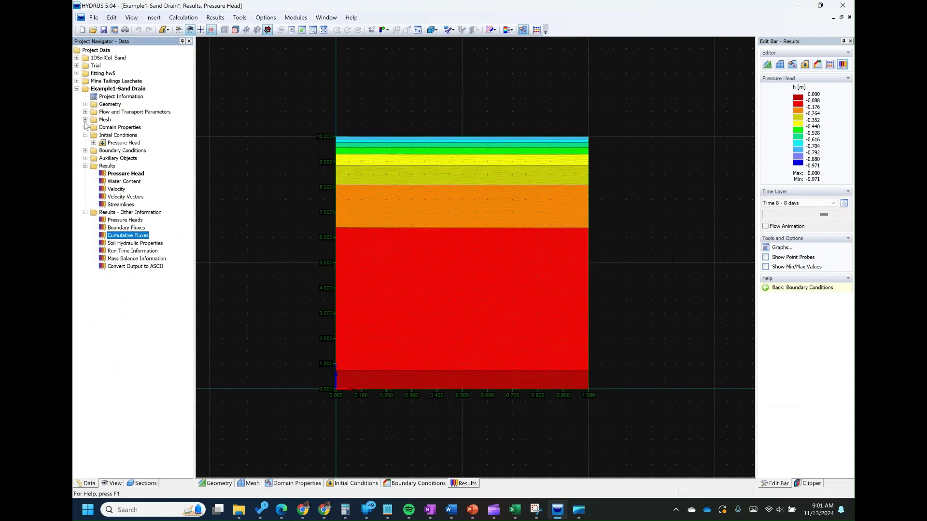
left_click(85, 112)
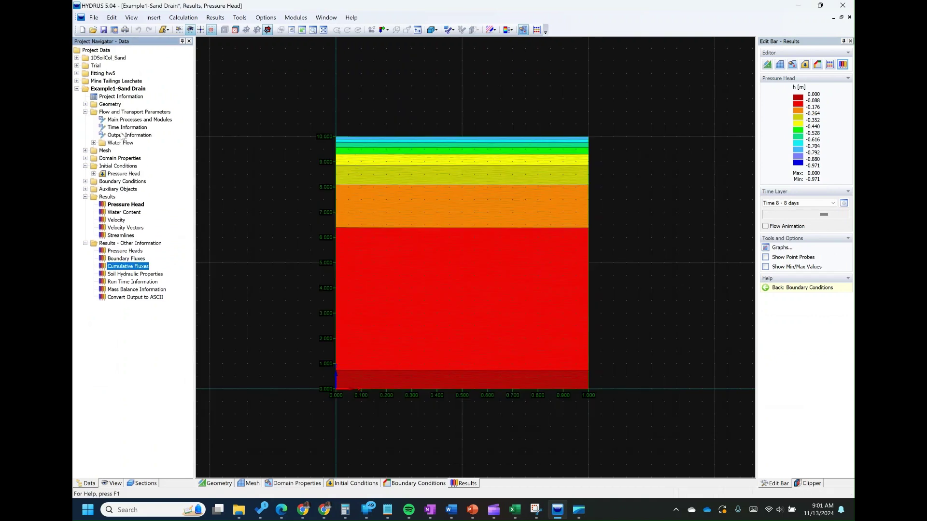
left_click(94, 143)
double_click(136, 166)
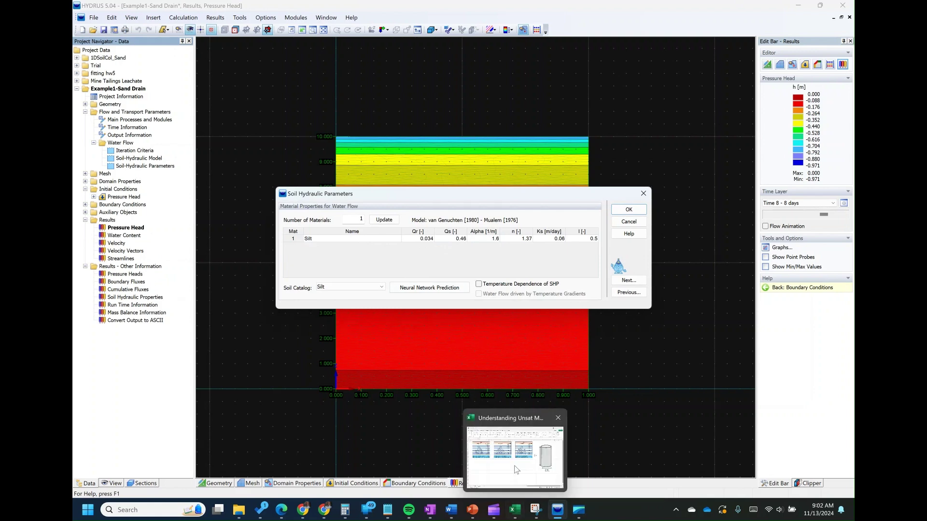
Switch to Excel and enter 0.46 as the silt's Initial Water Content
left_click(514, 510)
left_click(401, 182)
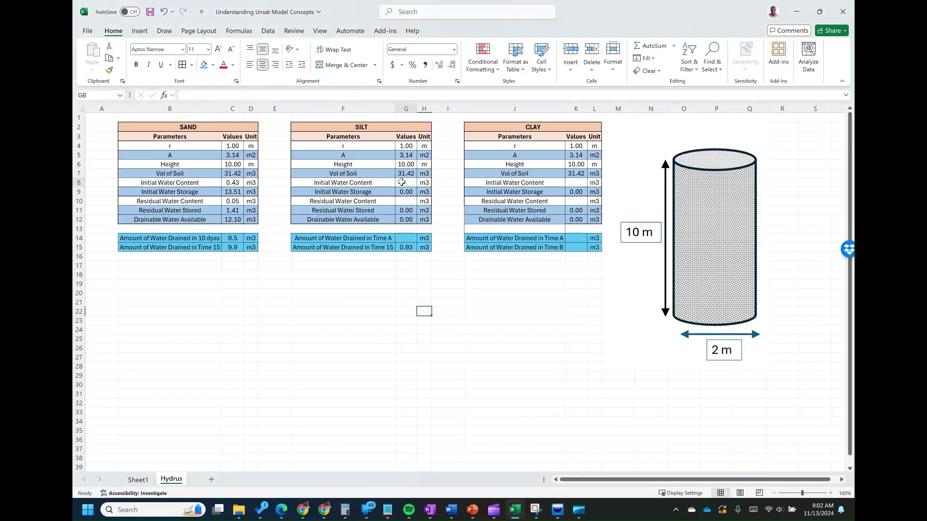
type("0.46")
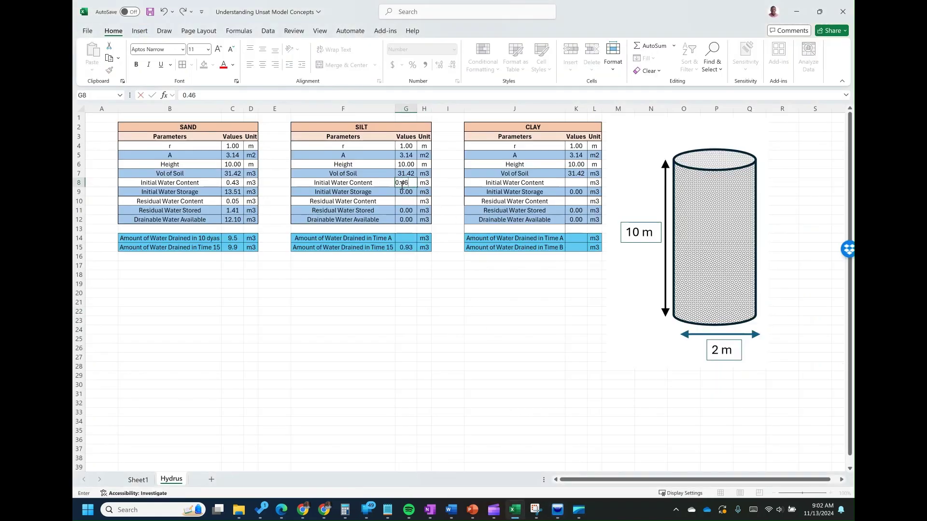
Enter 0.034 as the silt's Residual Water Content, rechecking the Qr value in the HYDRUS Soil Hydraulic Parameters
left_click(402, 201)
type("0")
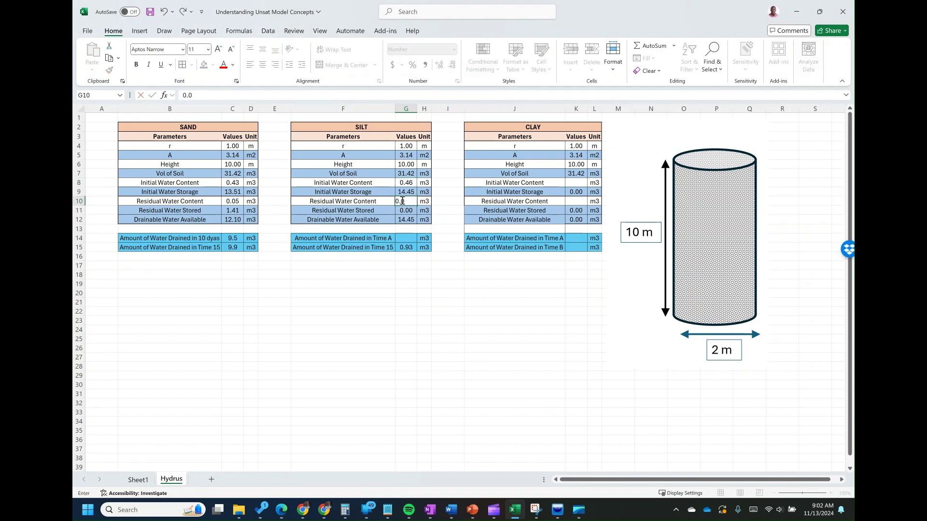
mouse_move(555, 507)
left_click(555, 461)
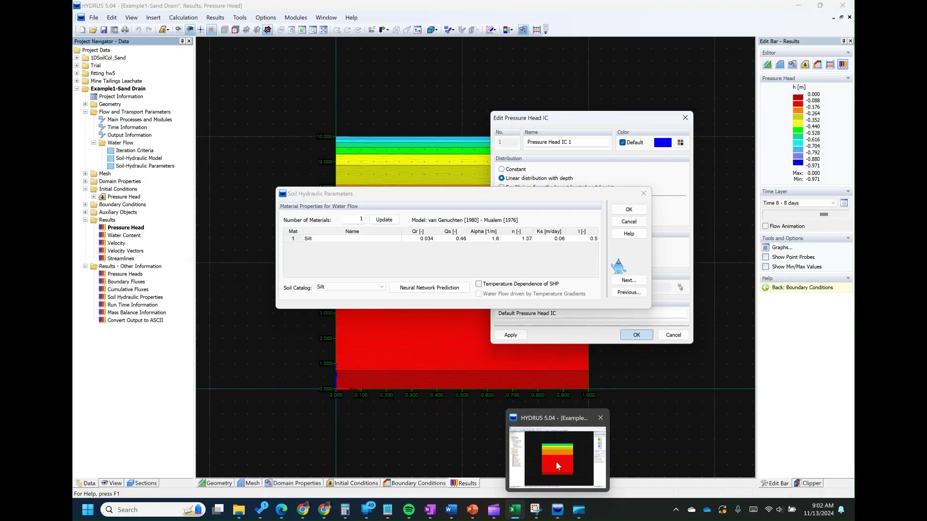
key("alt+Tab")
type("3")
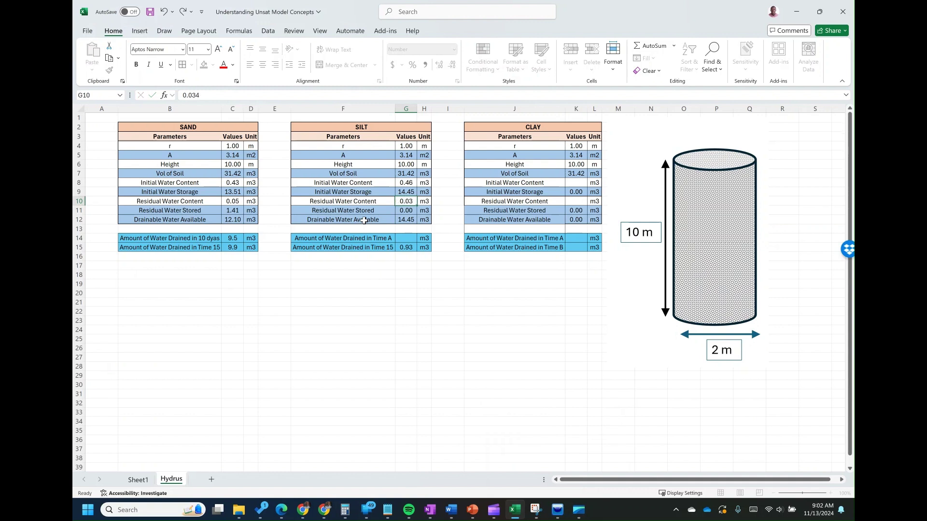
key("Return")
left_click(424, 302)
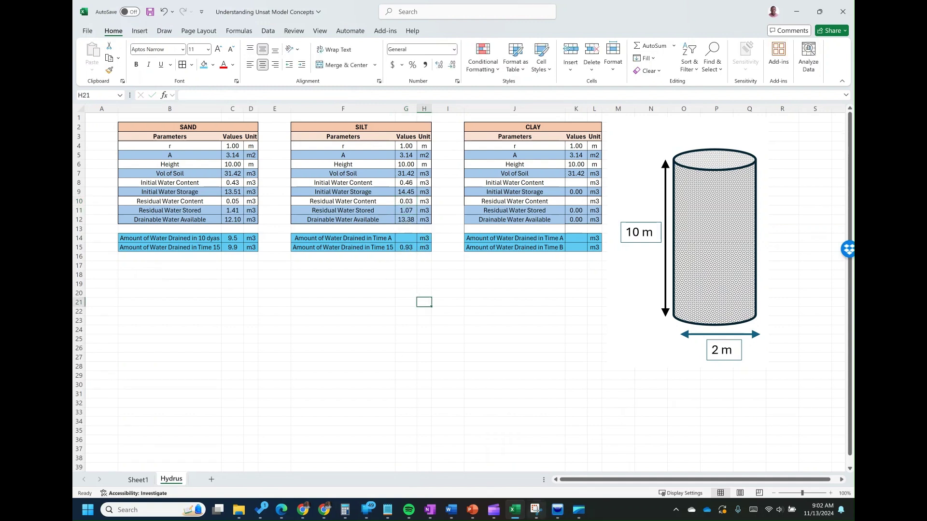
Back in HYDRUS, close the Soil Hydraulic Parameters and set the simulation's final time to 100 days, accepting deletion of the existing results
left_click(555, 427)
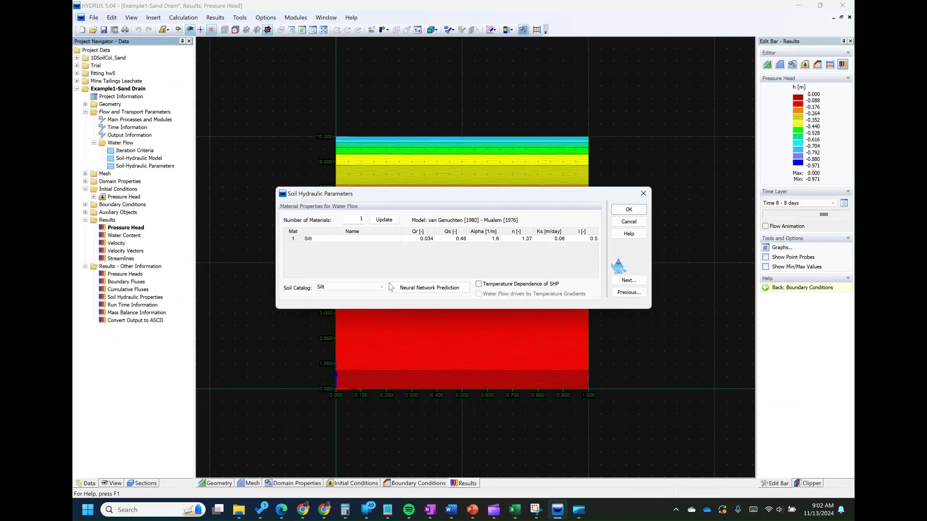
left_click(629, 209)
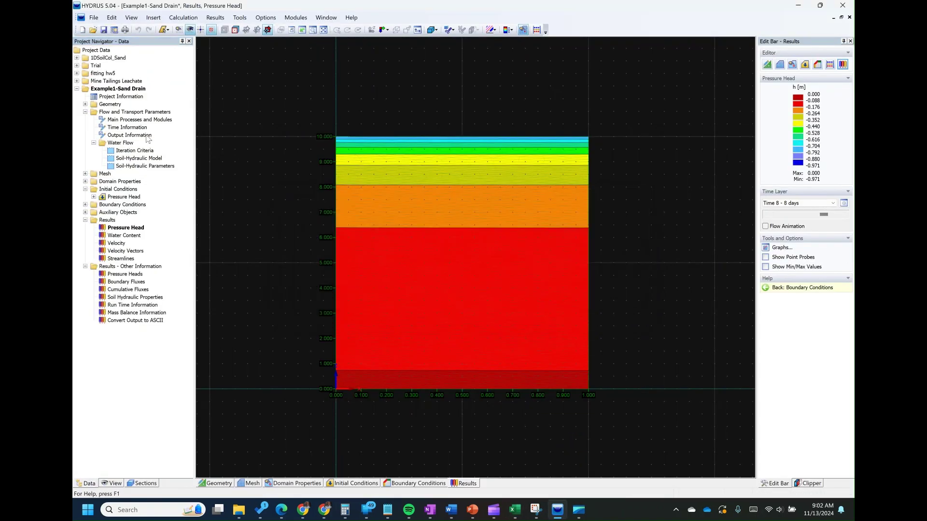
double_click(134, 127)
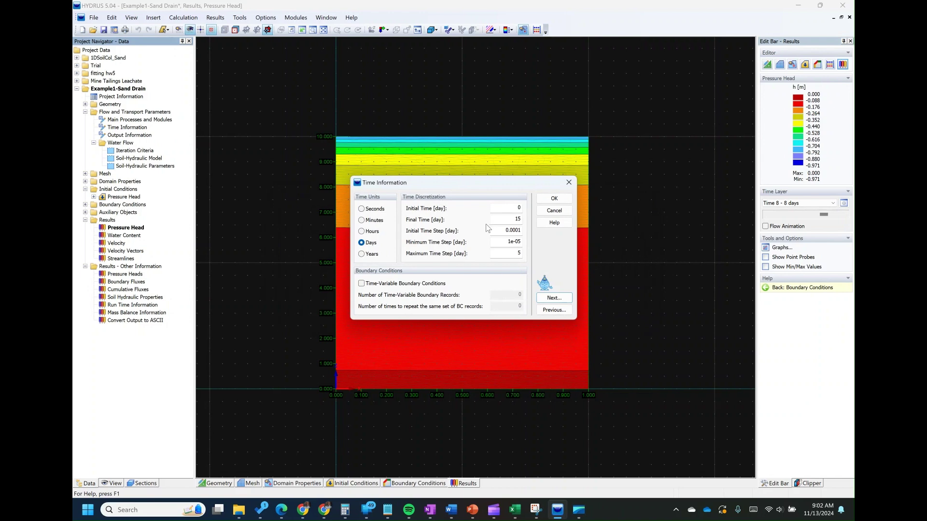
double_click(516, 219)
left_click(553, 298)
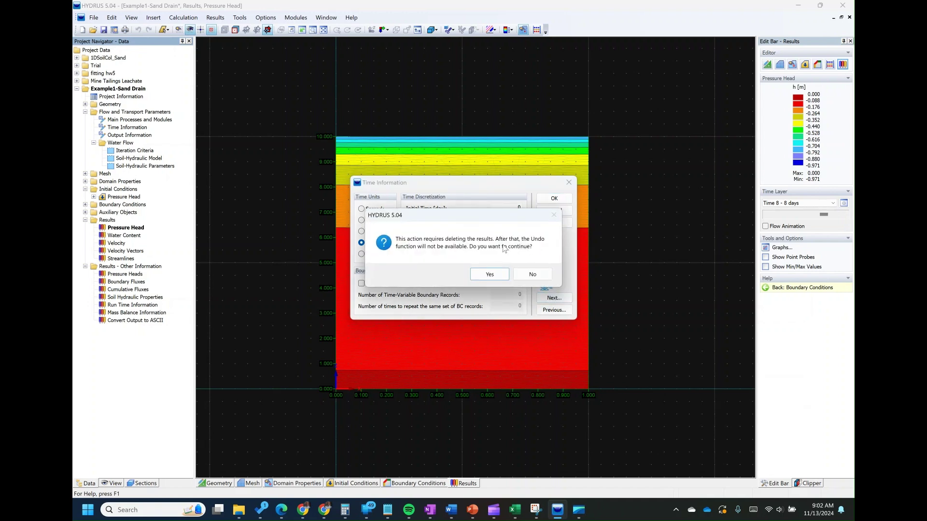
left_click(490, 274)
Set the print time count to 100, fill in the default print times and accept the Output Information
double_click(483, 220)
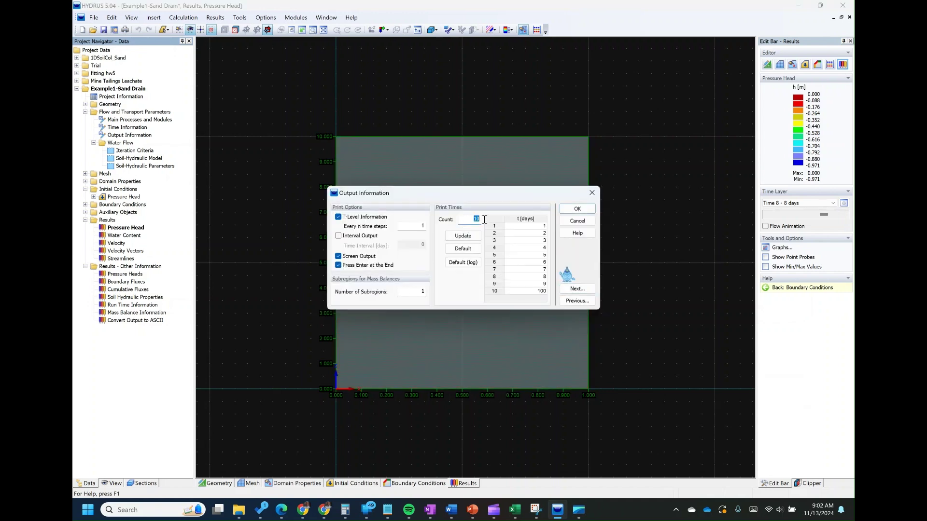
left_click(471, 240)
left_click_drag(543, 226, 544, 292)
left_click(456, 252)
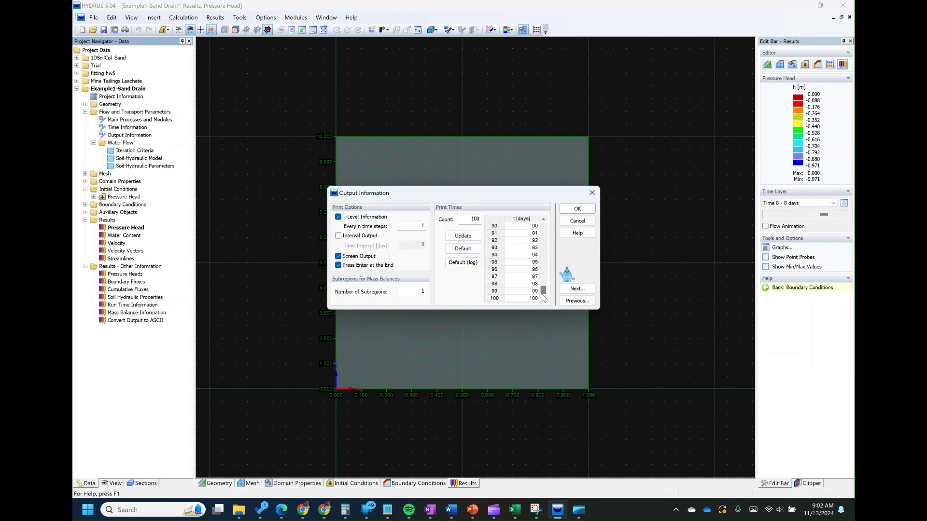
left_click(578, 209)
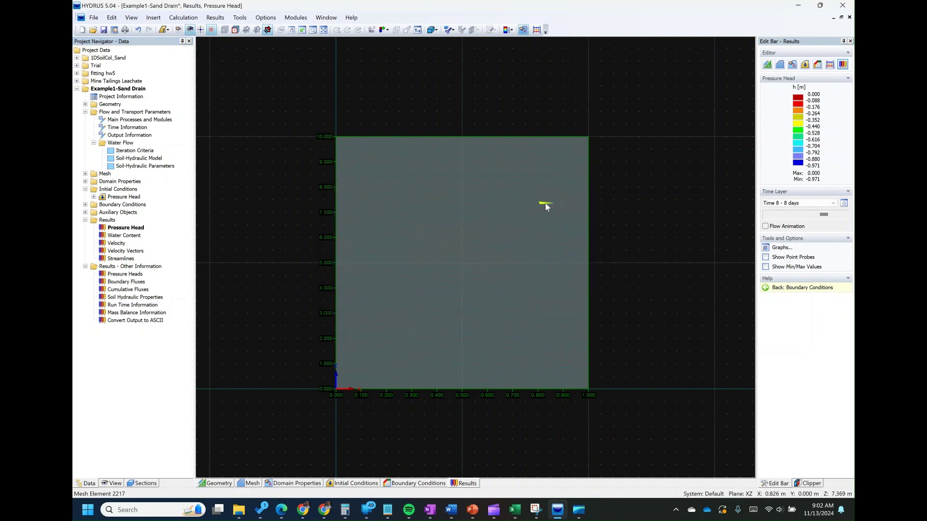
Run the silt drainage calculation, continuing despite the differing mesh and geometry boundary conditions, and close the calculation window
left_click(839, 66)
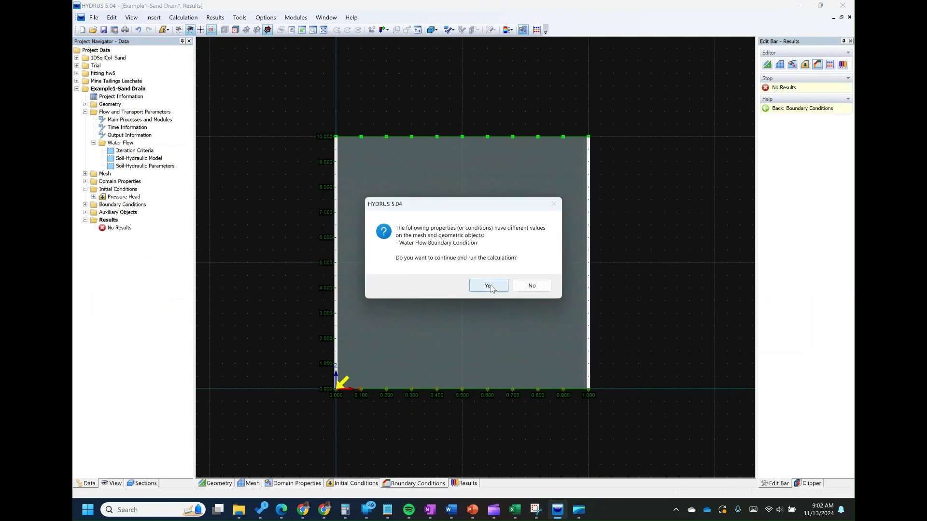
left_click(488, 285)
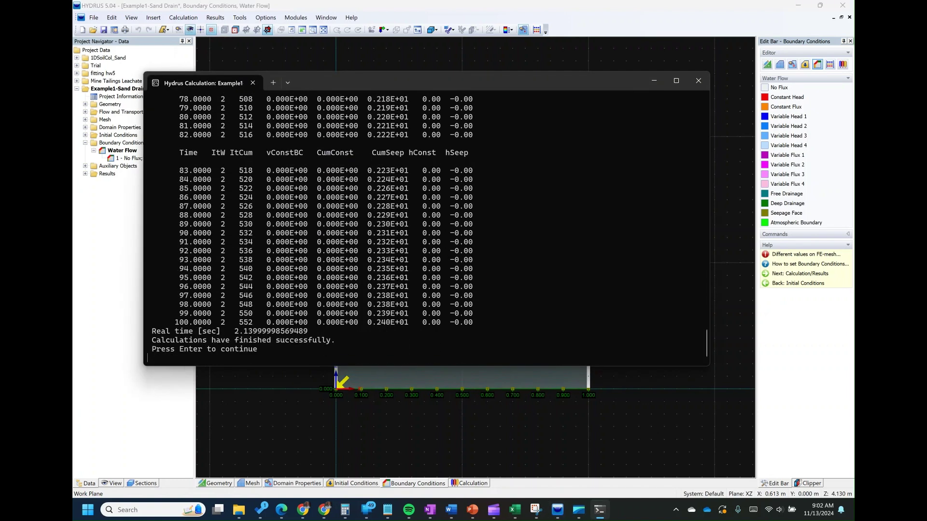
key("Return")
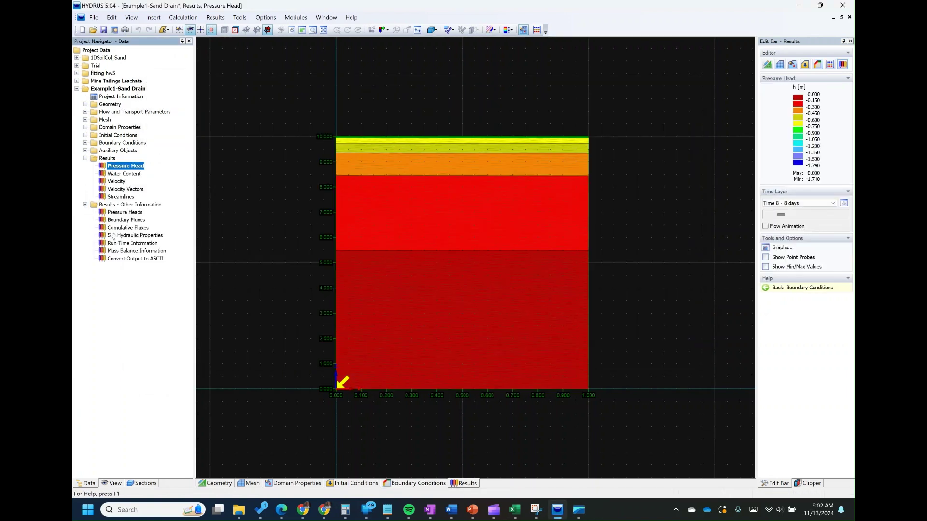
Open the cumulative boundary water fluxes and plot the Seepage Face Flux against time to examine the silt drainage
double_click(129, 228)
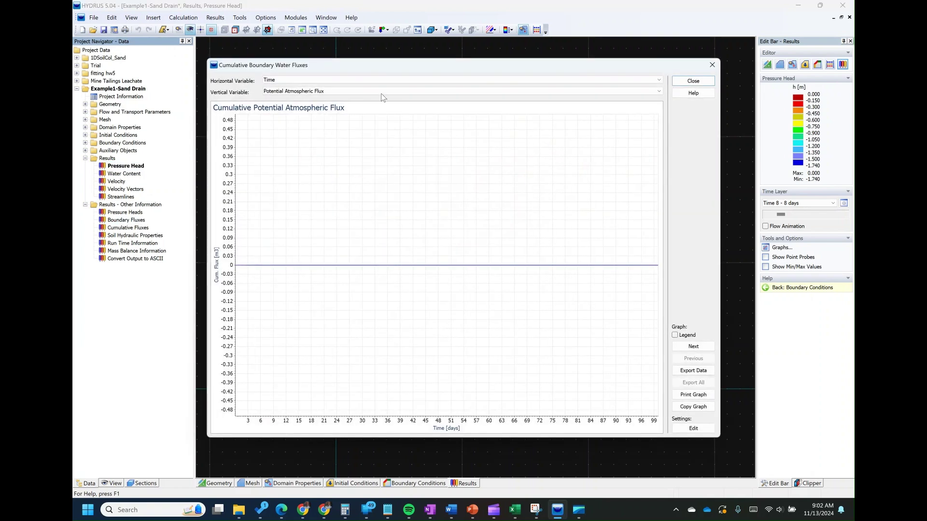
left_click(383, 92)
left_click(302, 134)
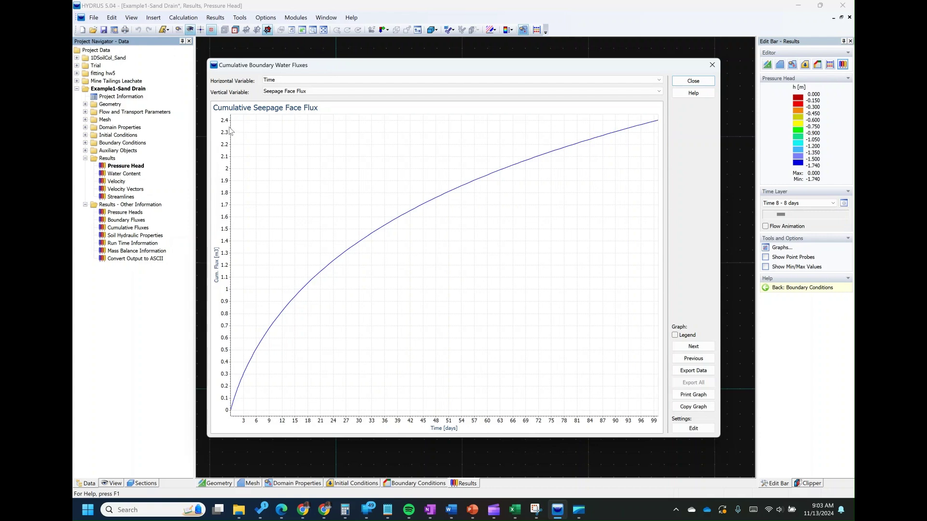
In Excel, enter 2.4 in G16 below the silt's Time 15 drainage value, and return to the HYDRUS flux graph
left_click(515, 509)
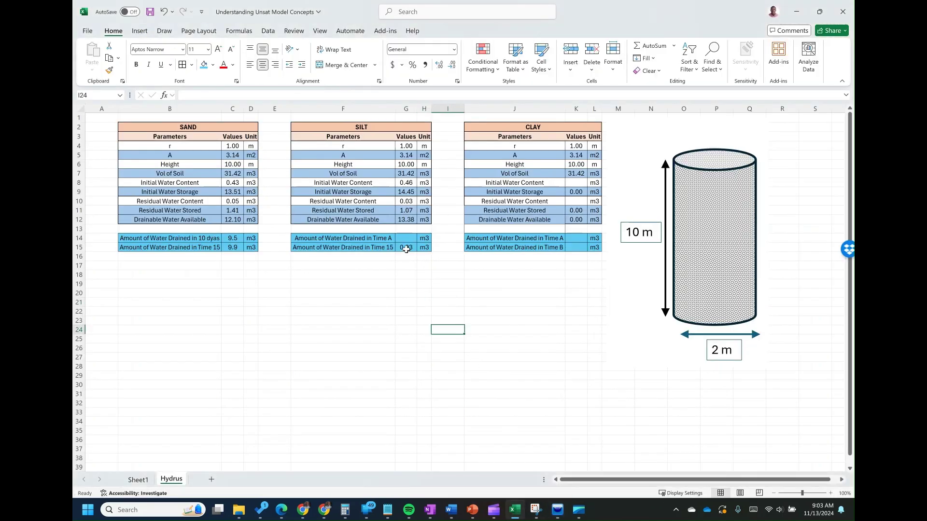
left_click(402, 257)
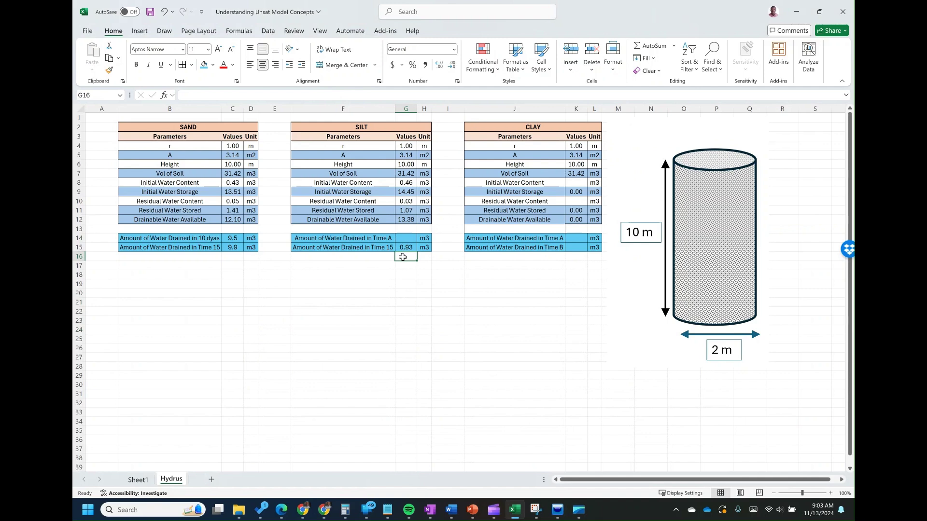
type("2.4")
left_click(374, 279)
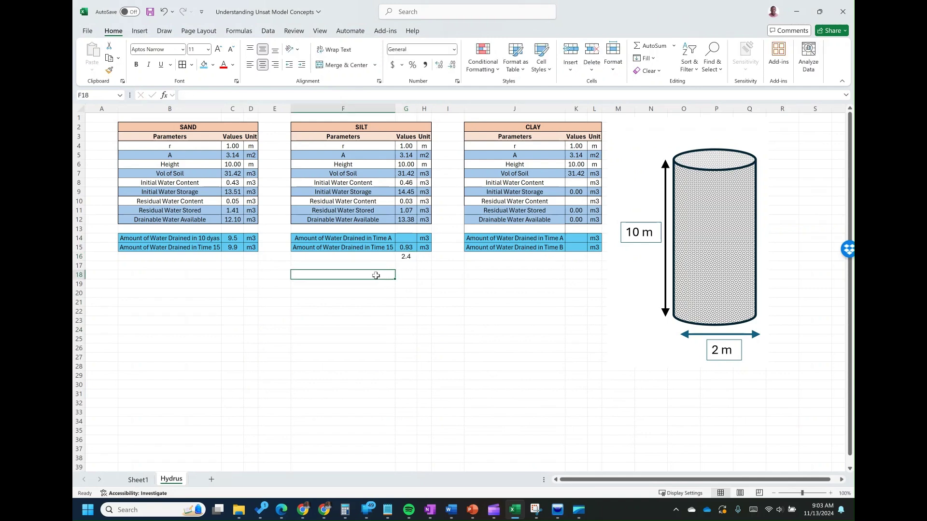
left_click(400, 256)
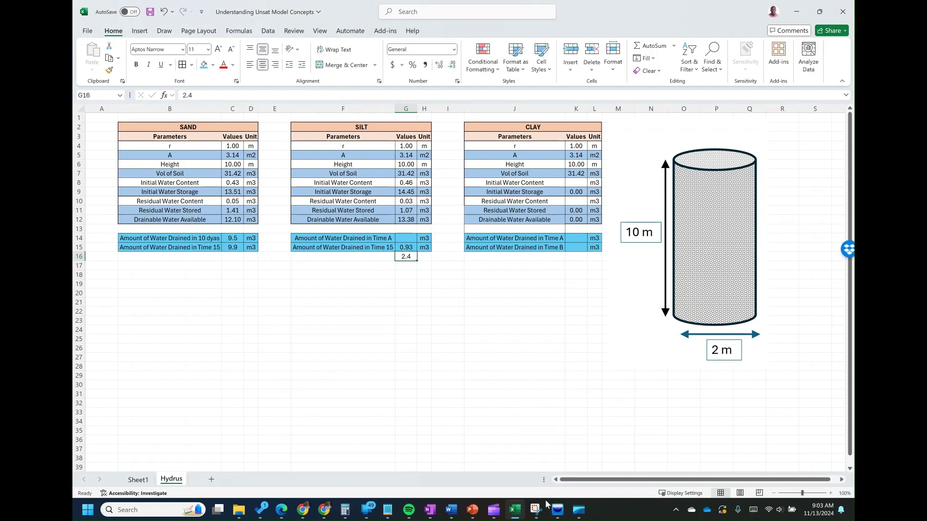
mouse_move(556, 509)
left_click(558, 470)
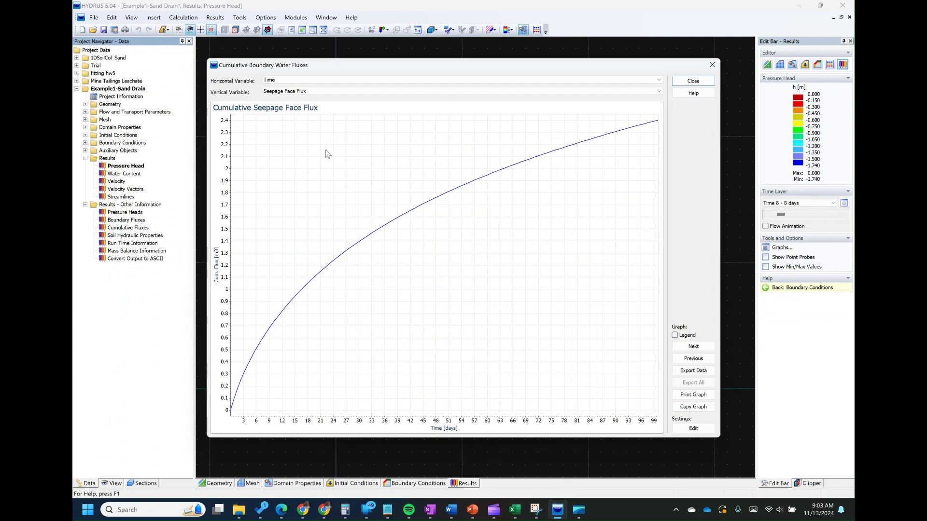